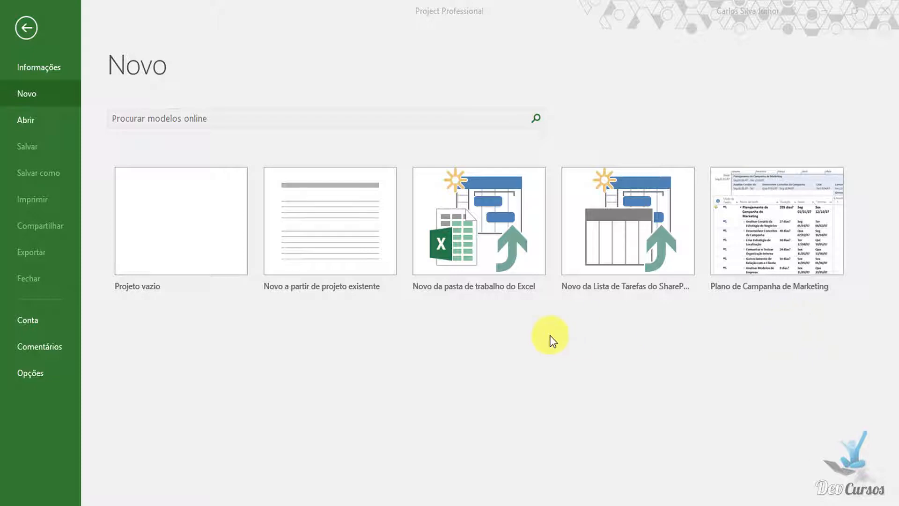
Step: Open the recent project file 14-Retomada_Controle_Inicio.mpp
left_click(45, 122)
left_click(35, 122)
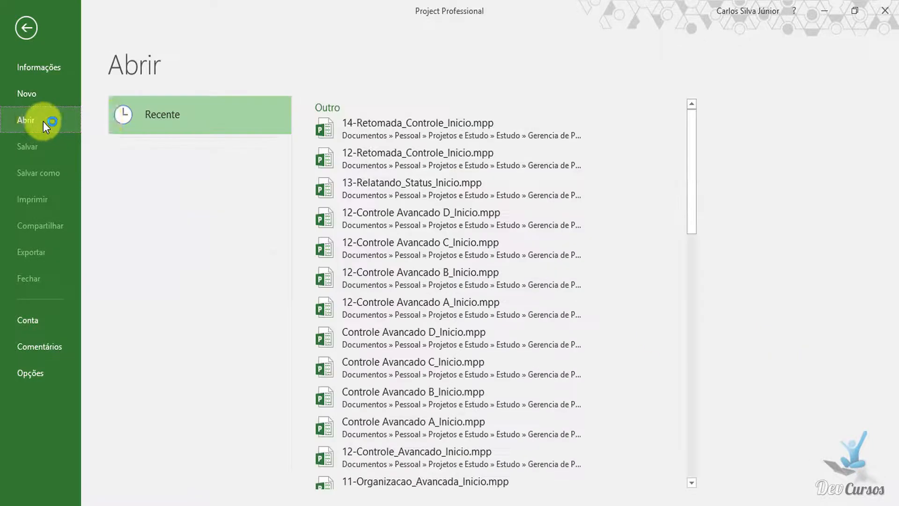
left_click(386, 126)
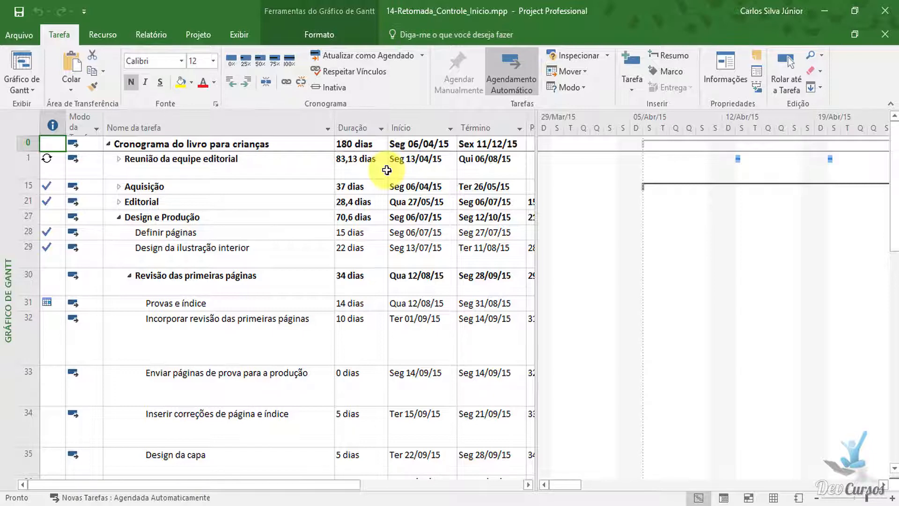
Step: Examine the project statistics for current, baseline and actual figures, then check the finish date on the project summary task
left_click(197, 38)
left_click(187, 83)
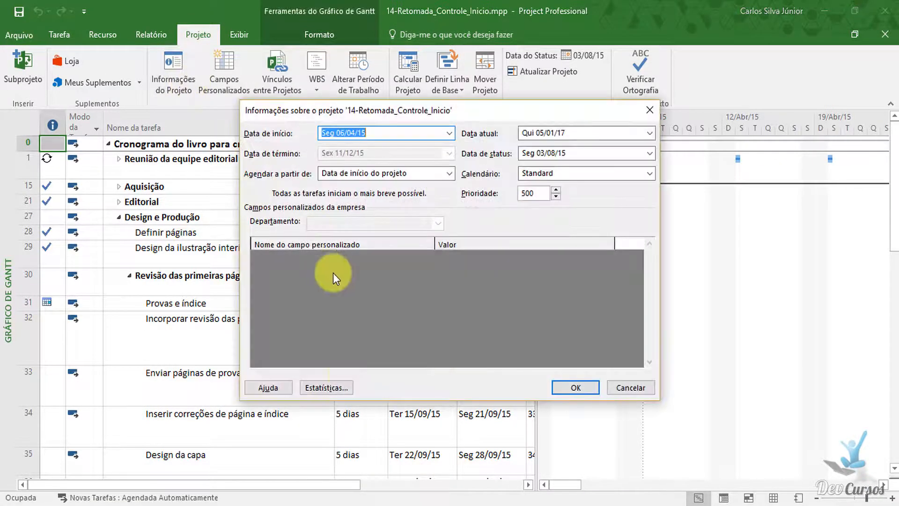
left_click(336, 384)
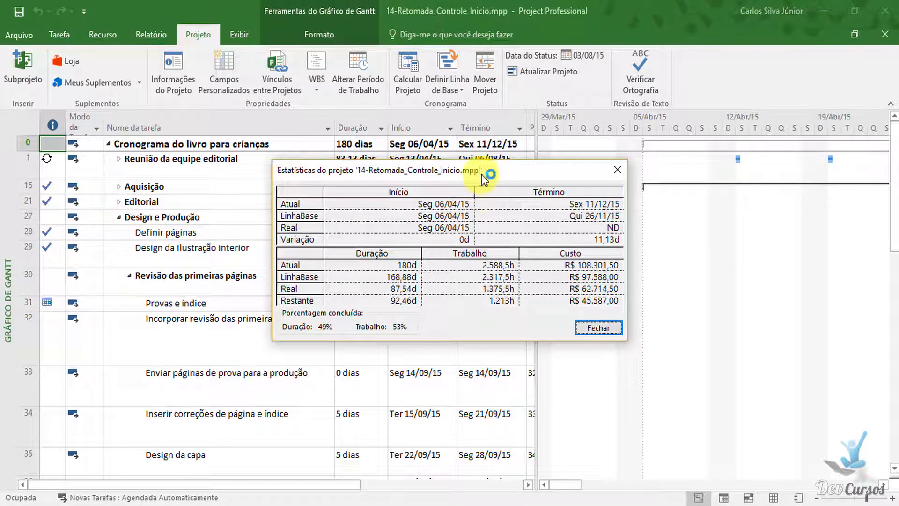
left_click_drag(481, 174, 421, 181)
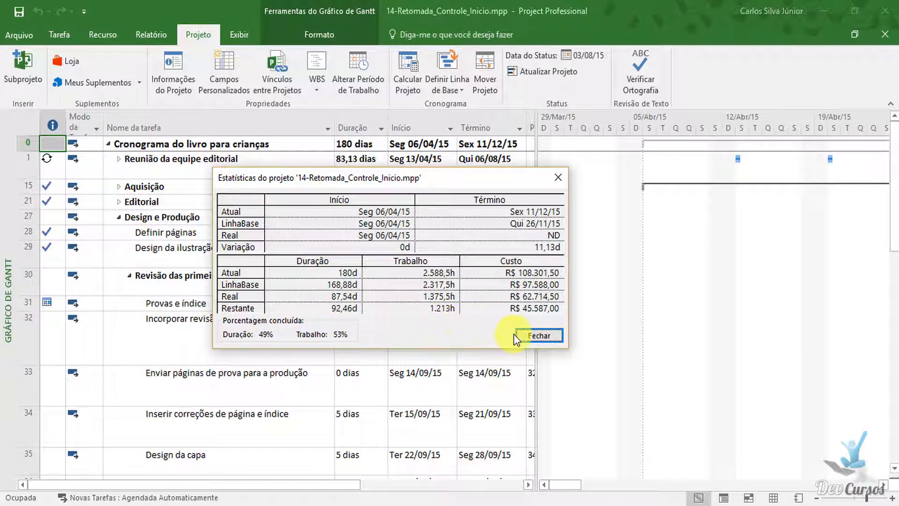
left_click(539, 335)
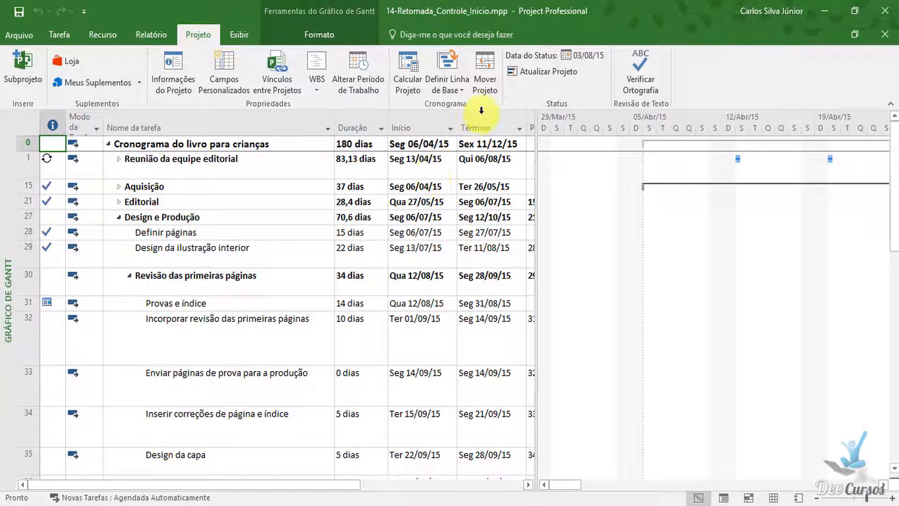
left_click(467, 143)
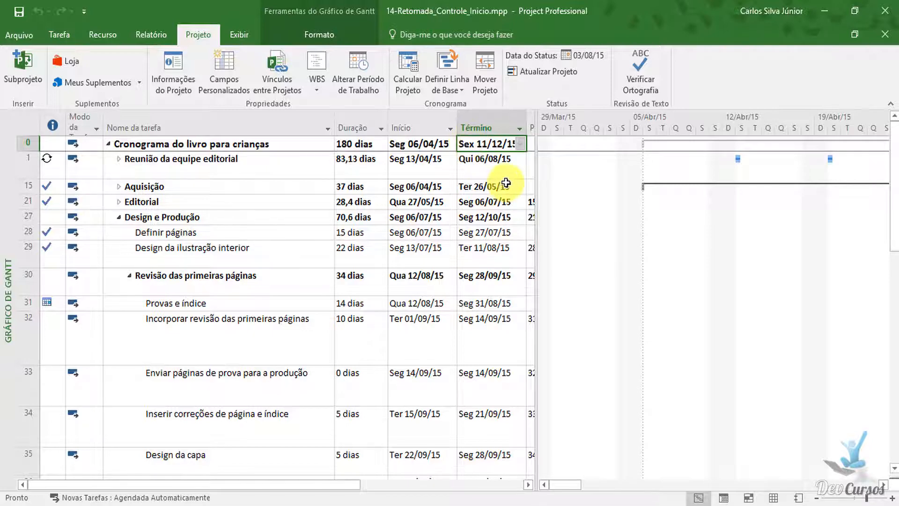
left_click_drag(525, 126, 530, 127)
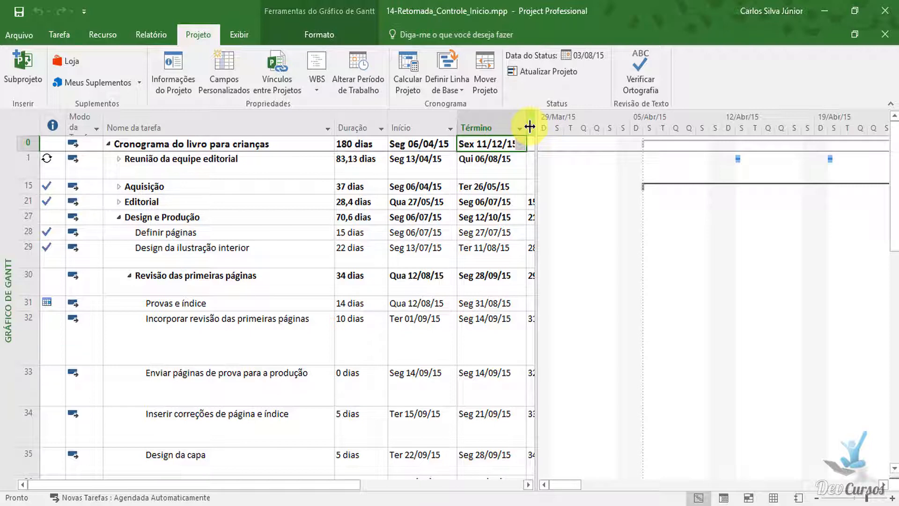
Step: Select task 45, Gerar provas, read its deadline indicator and bring its bar into view in the Gantt chart
left_click(309, 241)
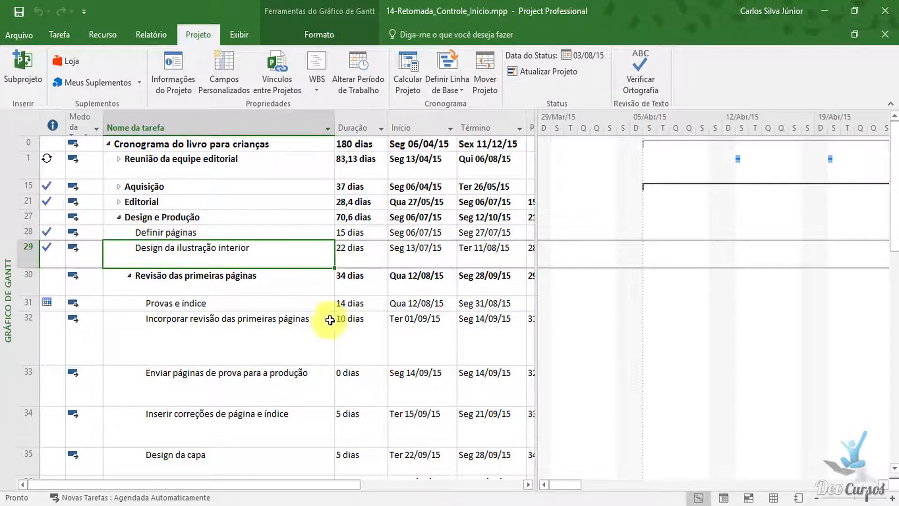
left_click(204, 380)
key("Down")
key("Down")
key("Down")
key("Down")
key("Down")
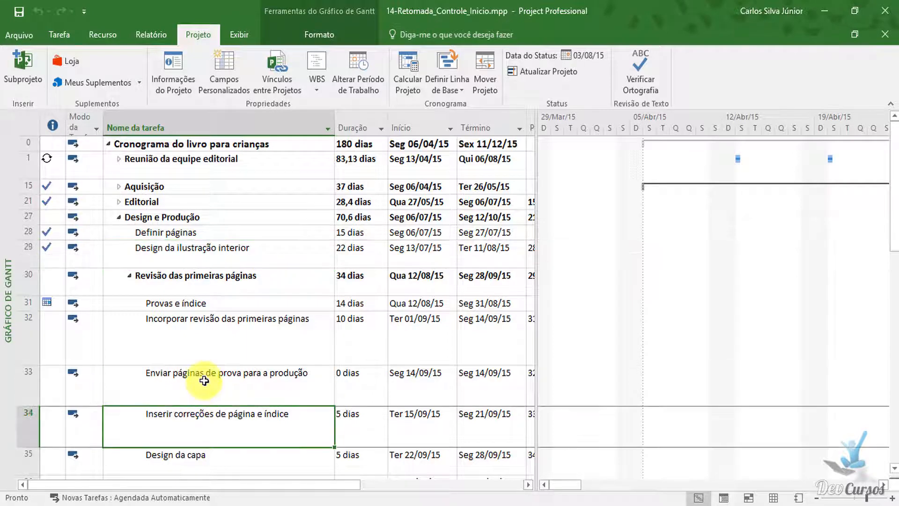
key("Down")
key("Down")
key("Down")
key("Down")
key("Down")
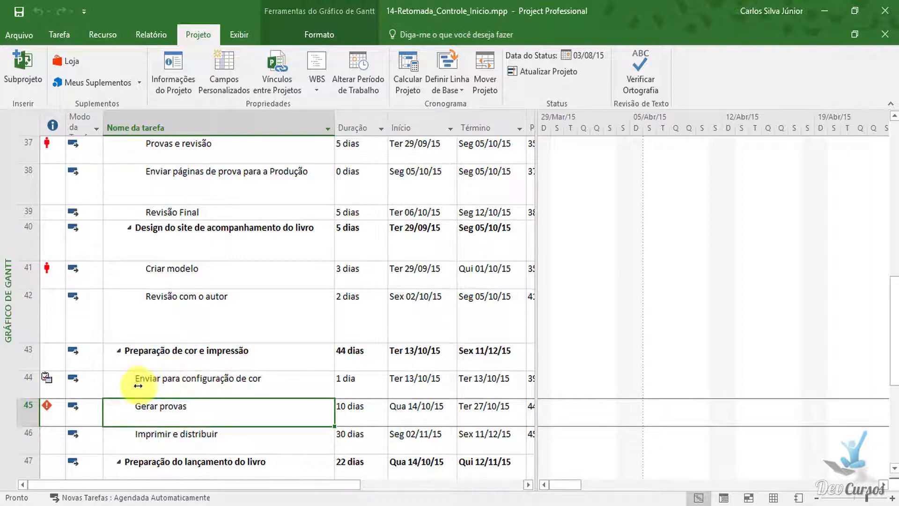
mouse_move(49, 406)
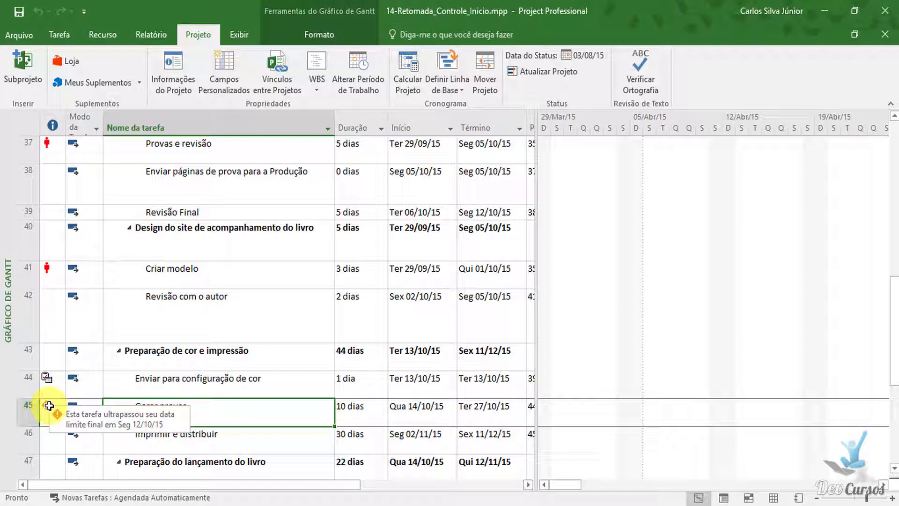
left_click(59, 35)
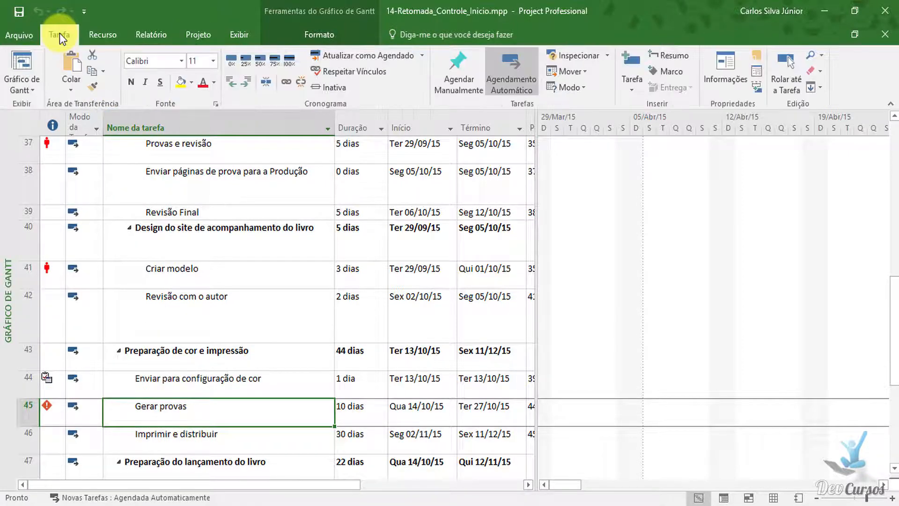
left_click(786, 81)
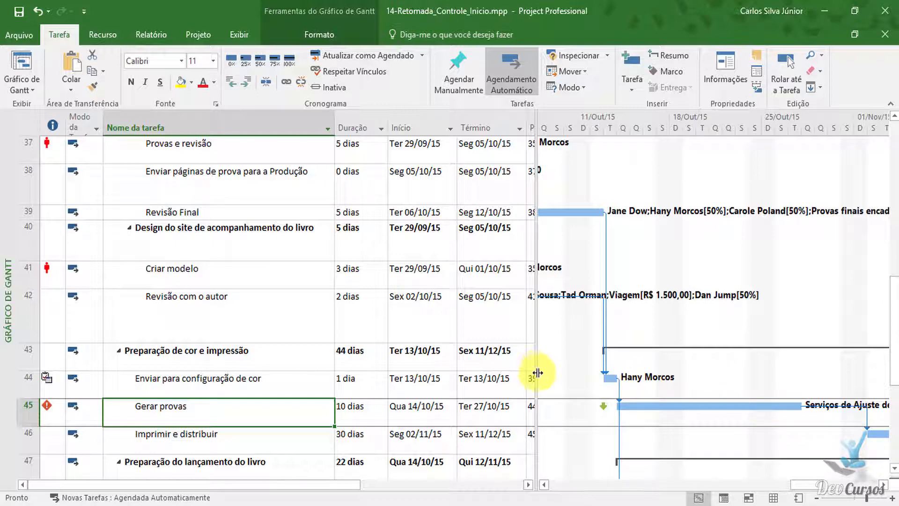
Step: Insert the Término da linha de base column before Predecessoras and check the baseline finish of task 45, Gerar provas
left_click_drag(537, 372, 608, 374)
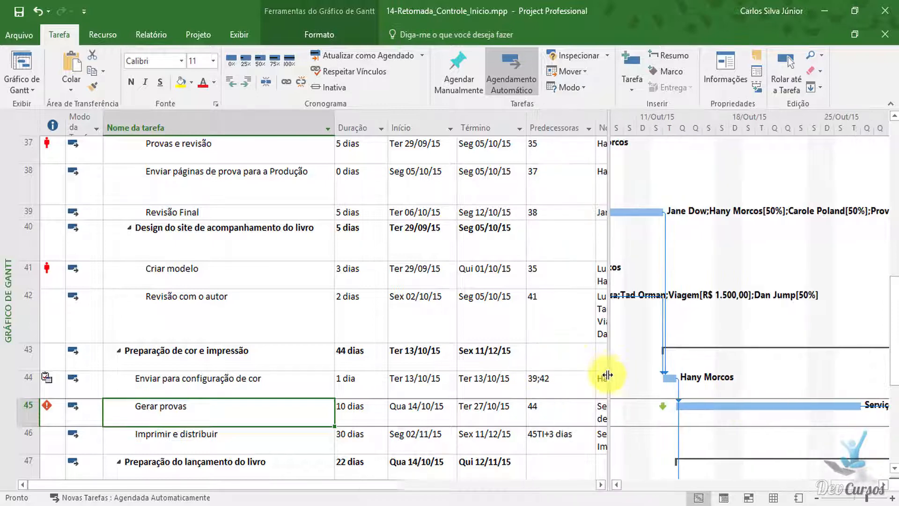
right_click(539, 119)
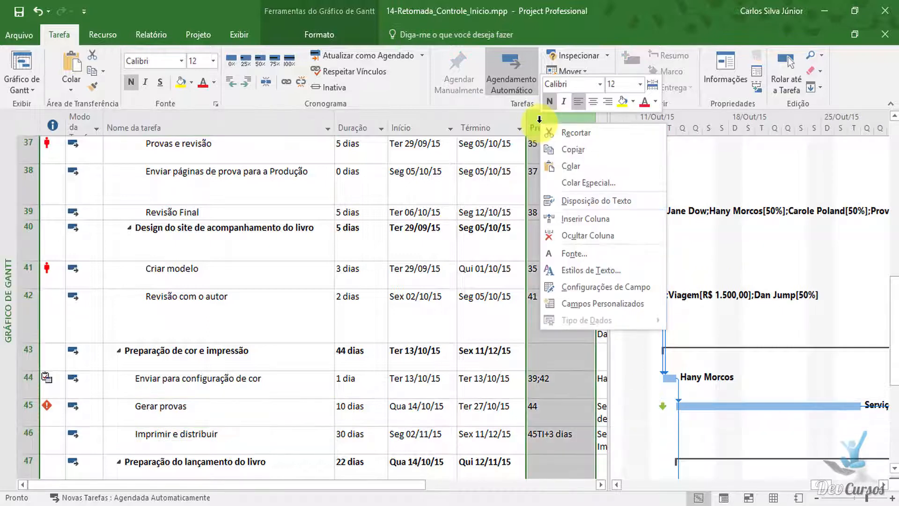
left_click(558, 217)
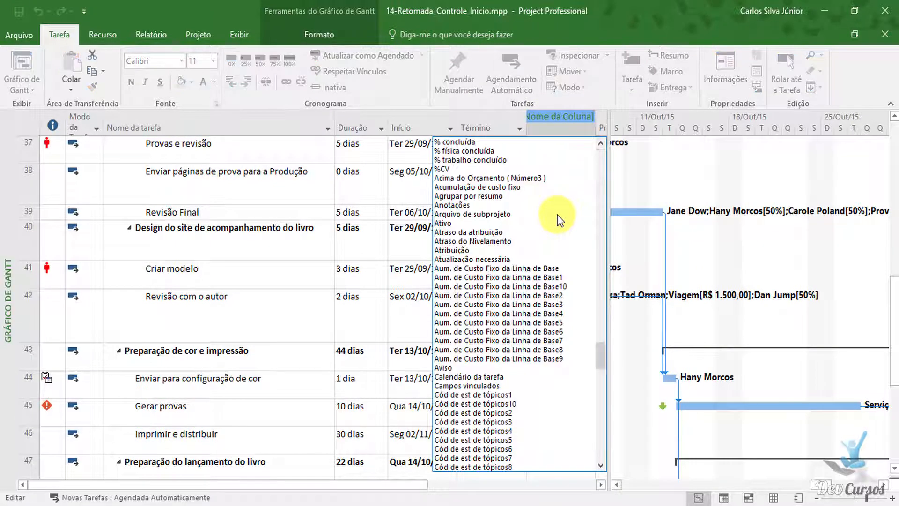
type("término")
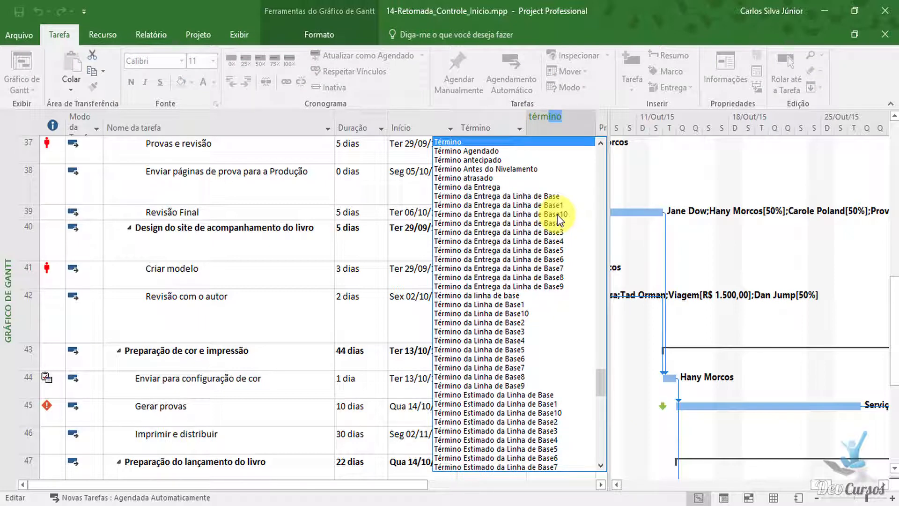
left_click(521, 296)
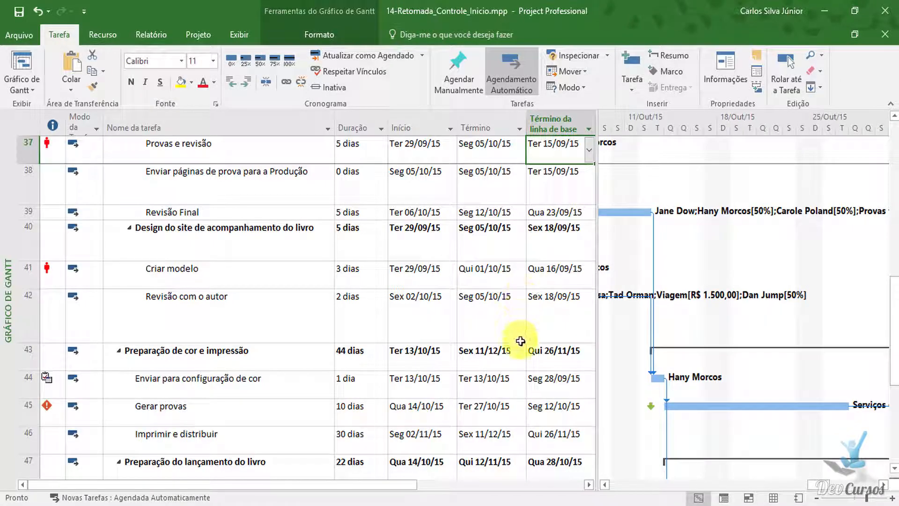
left_click(549, 418)
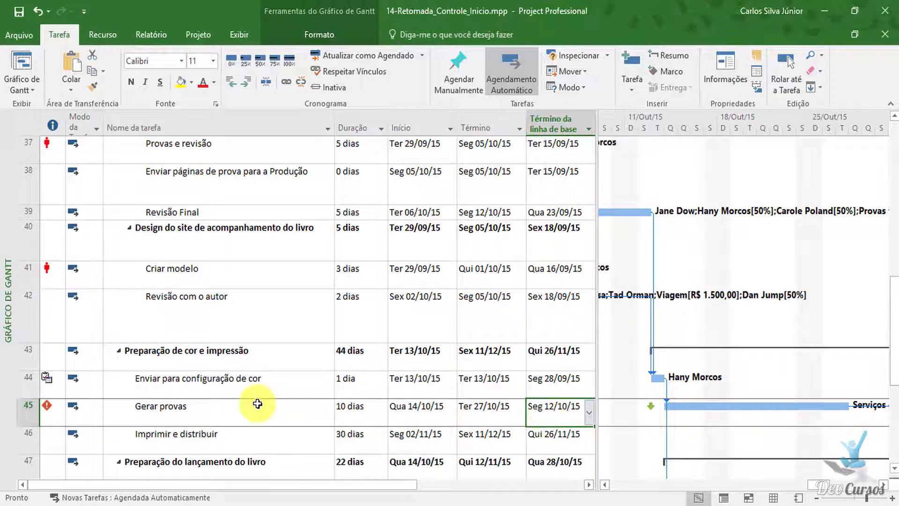
mouse_move(48, 406)
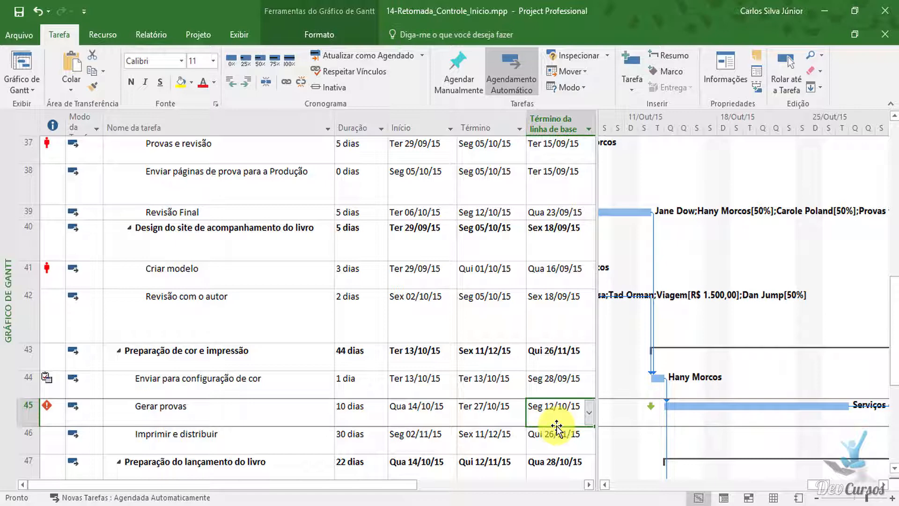
Step: Set the Gantt chart timescale to Semanas
left_click(237, 35)
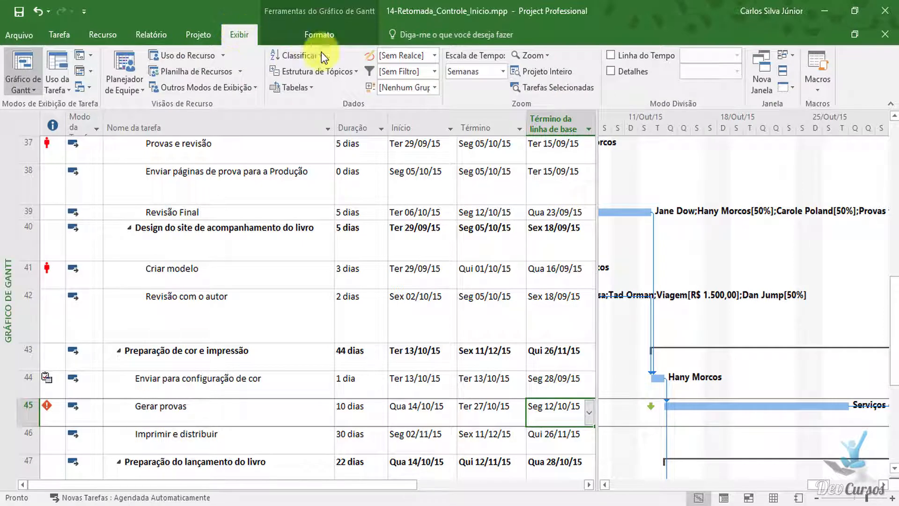
left_click(504, 71)
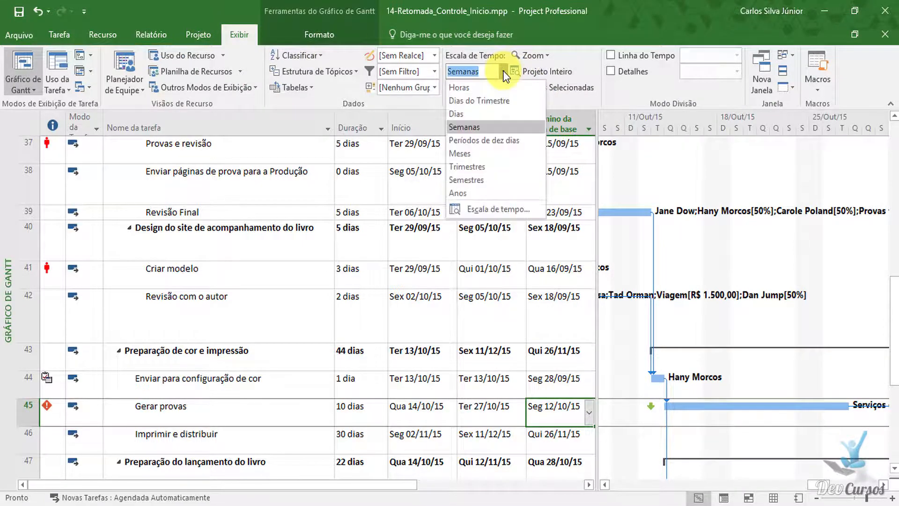
left_click(482, 125)
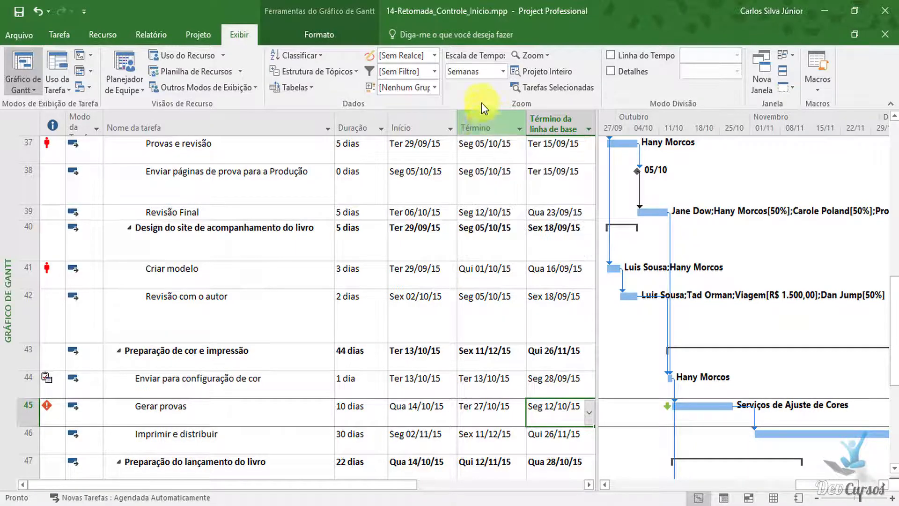
Step: Turn on the display of critical tasks (Tarefas Críticas) in the Gantt chart
left_click(323, 35)
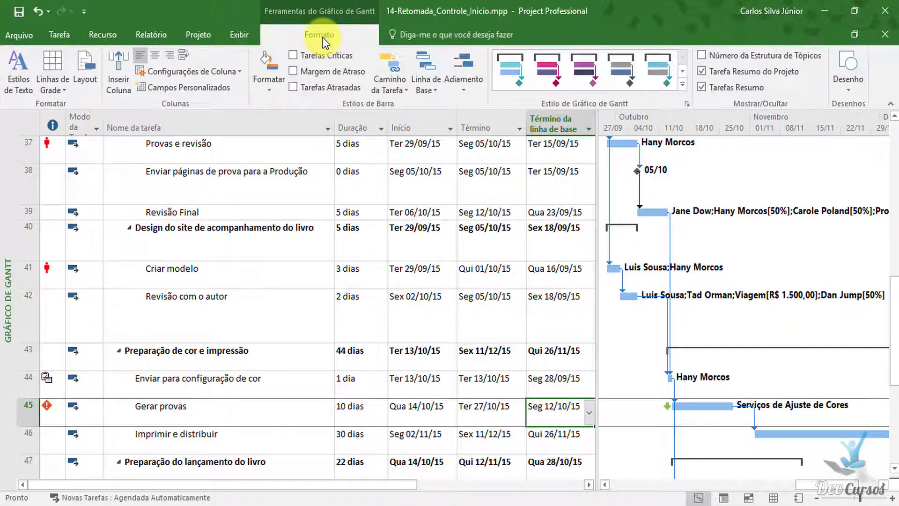
left_click(338, 91)
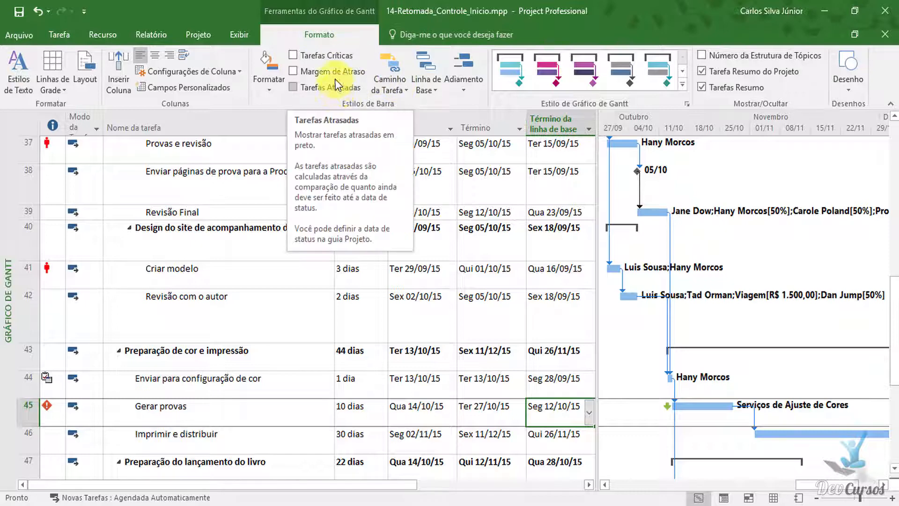
left_click(336, 60)
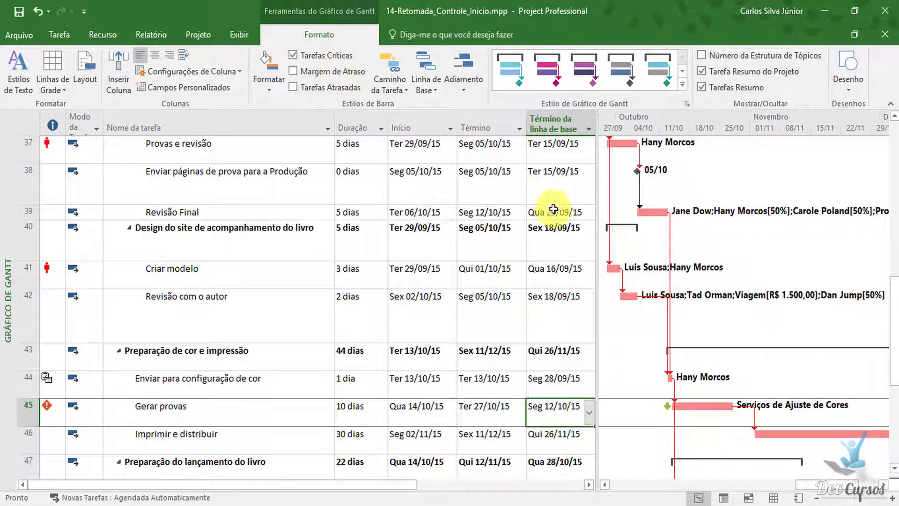
Step: Widen the Gantt chart area over the table and highlight the driving predecessors (Predecessoras de Controle) of task 45, Gerar provas
left_click_drag(596, 237, 528, 245)
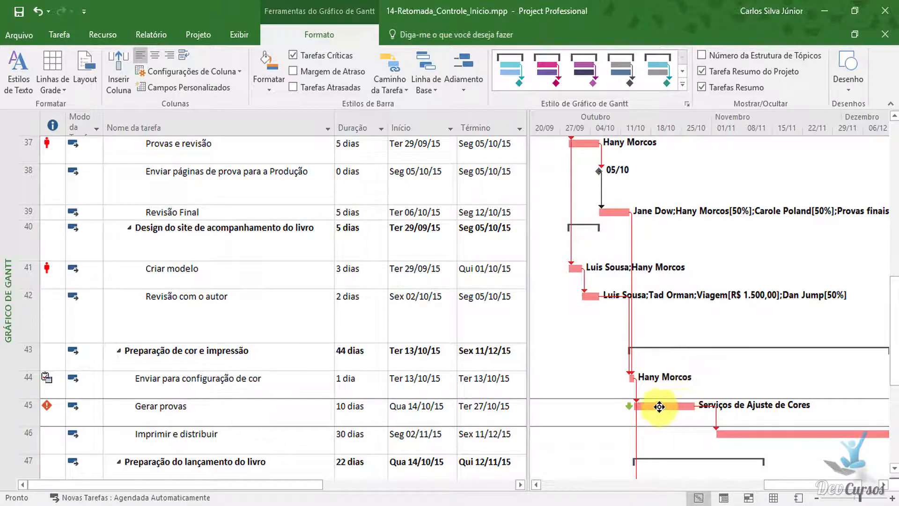
mouse_move(659, 406)
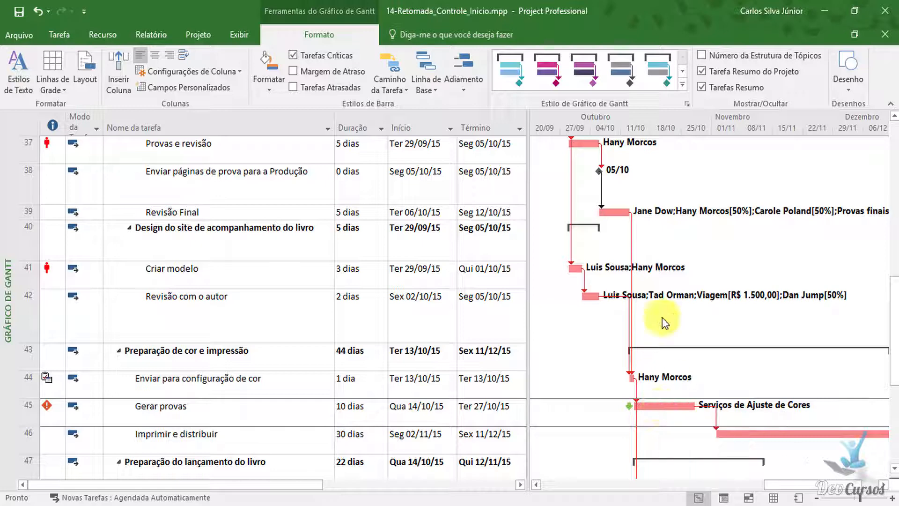
left_click(398, 88)
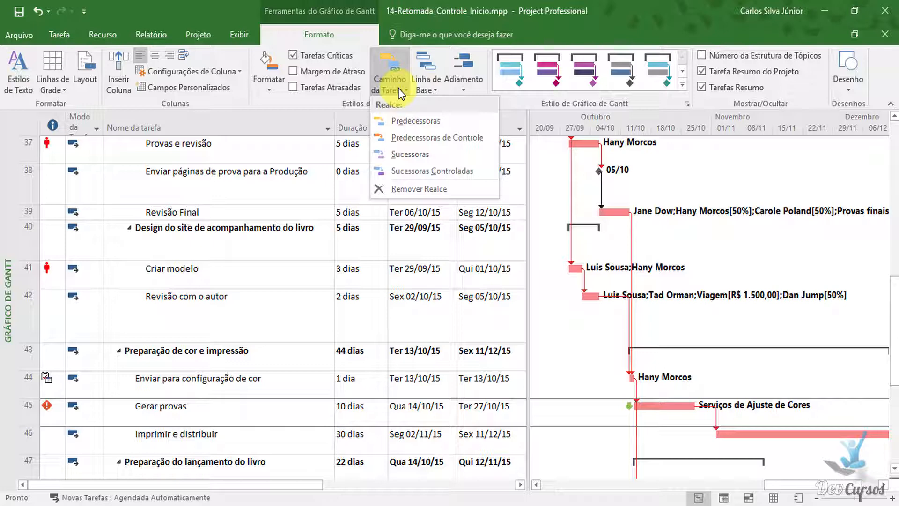
left_click(404, 139)
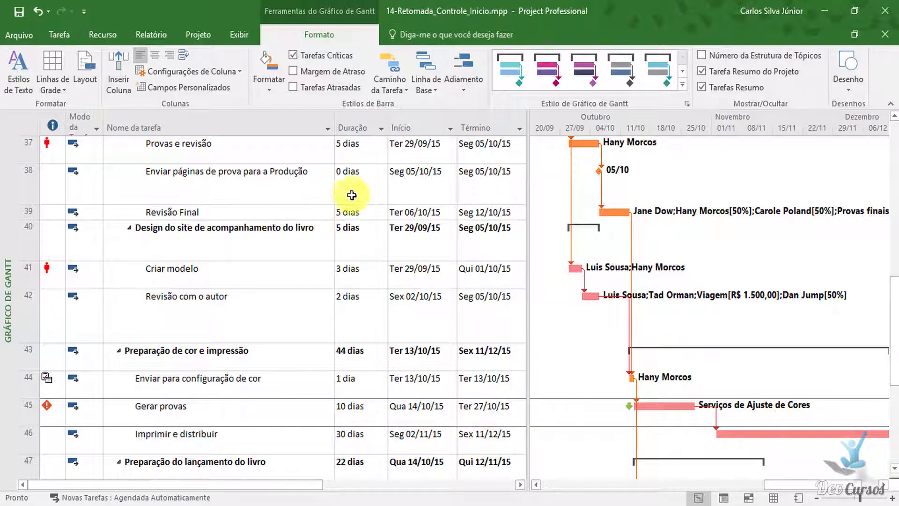
Step: Set the duration of task 31, Provas e índice, to 12 days
left_click(255, 200)
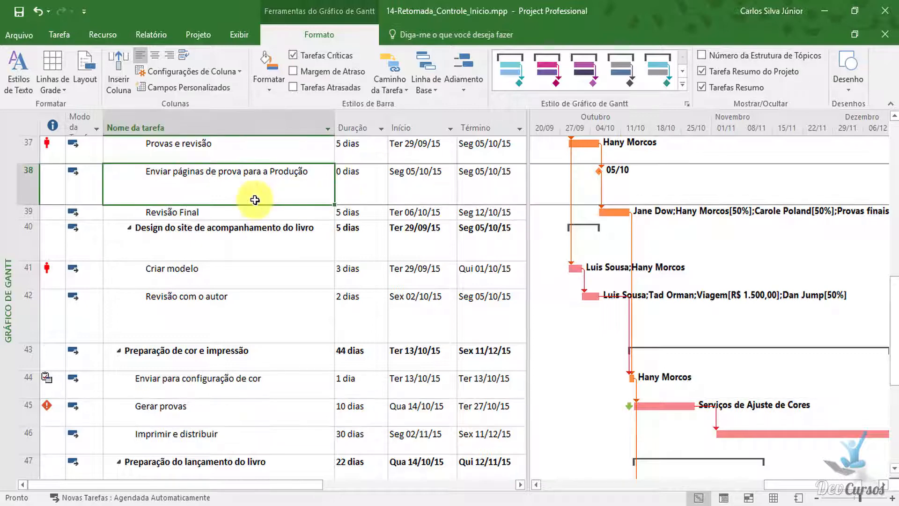
key("Up")
key("Up")
key("Up")
key("Up")
key("Up")
key("Up")
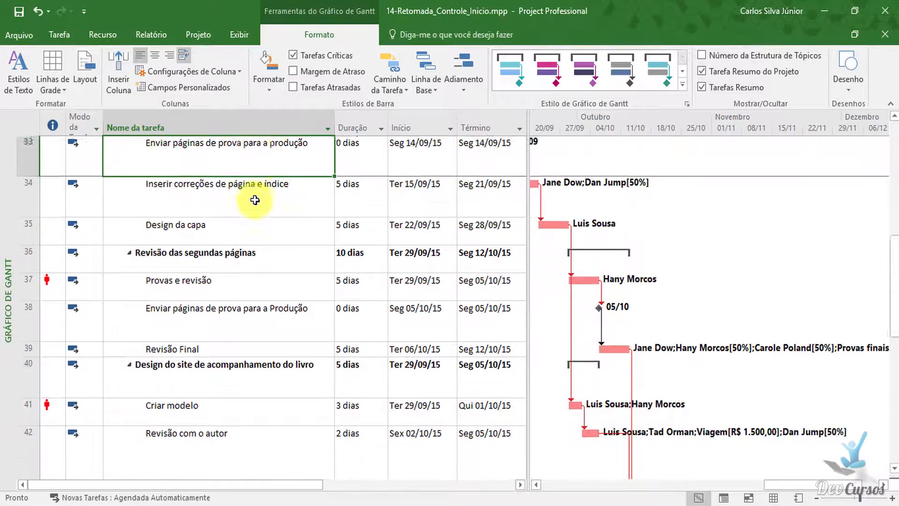
key("Up")
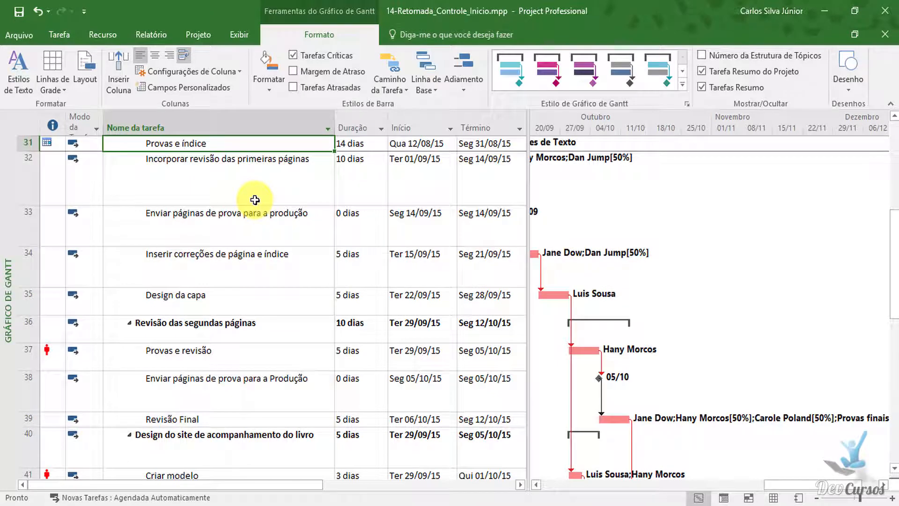
left_click(70, 37)
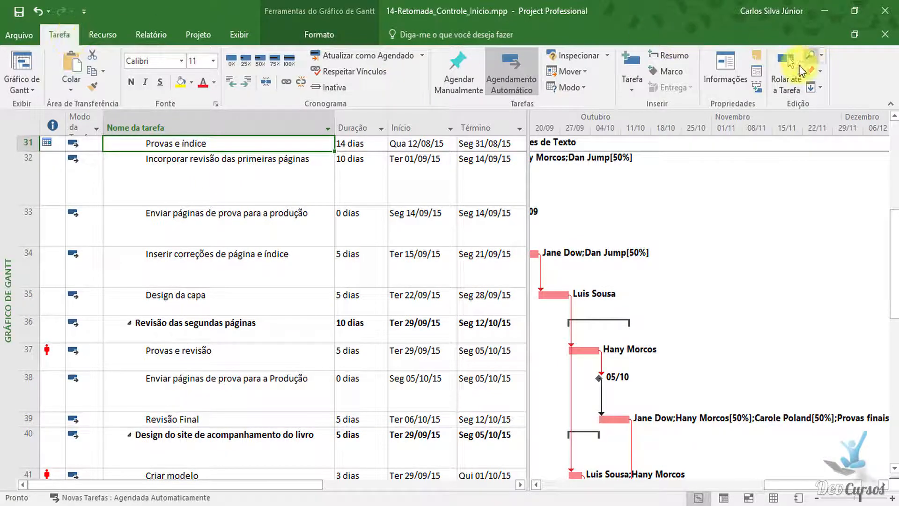
left_click(792, 69)
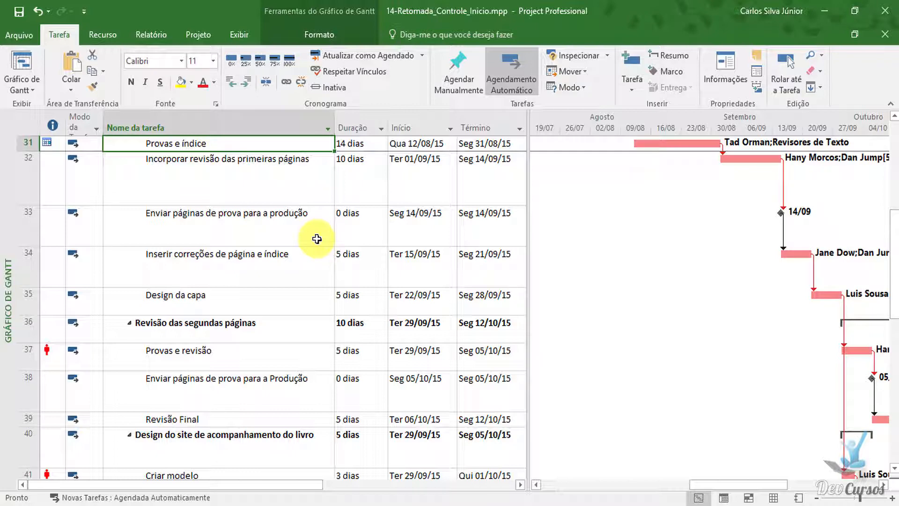
key("Tab")
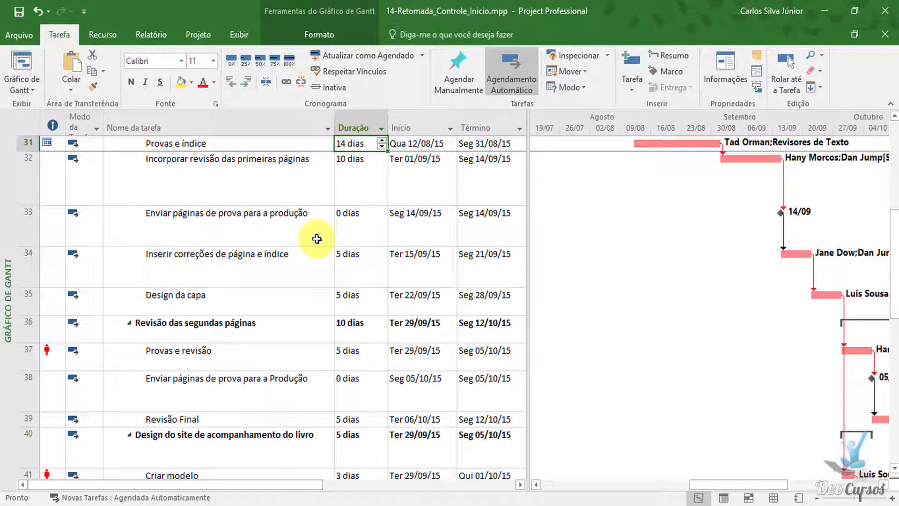
type("12d")
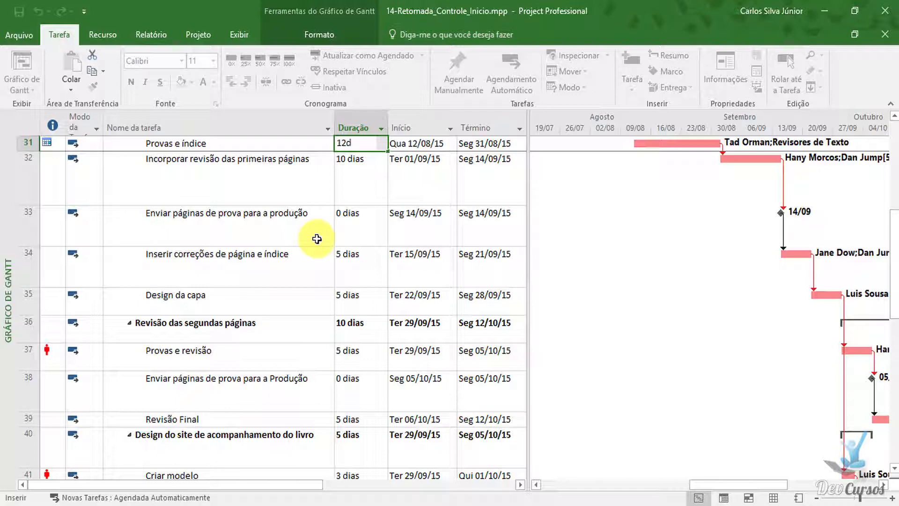
key("Return")
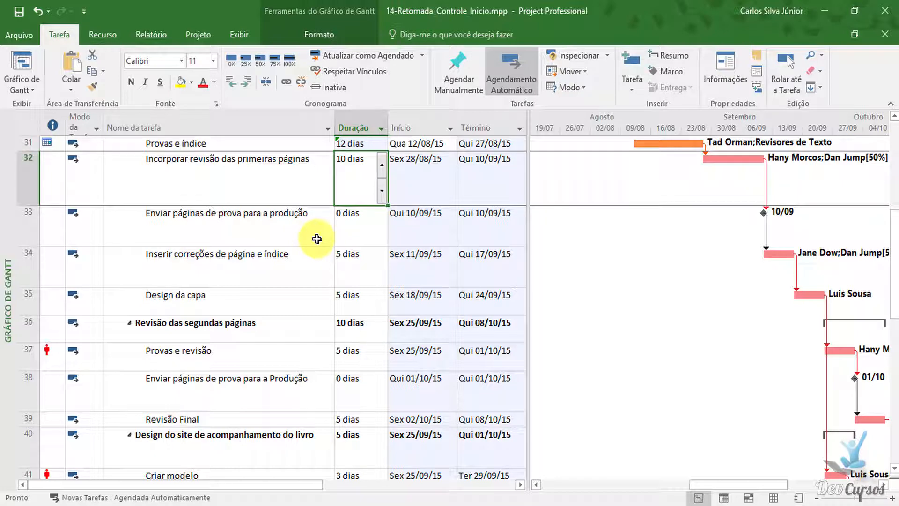
Step: Trace the driving path from task 32 down to task 39, Revisão Final
key("Down")
key("Down")
key("Down")
key("Down")
key("Down")
key("Down")
key("Down")
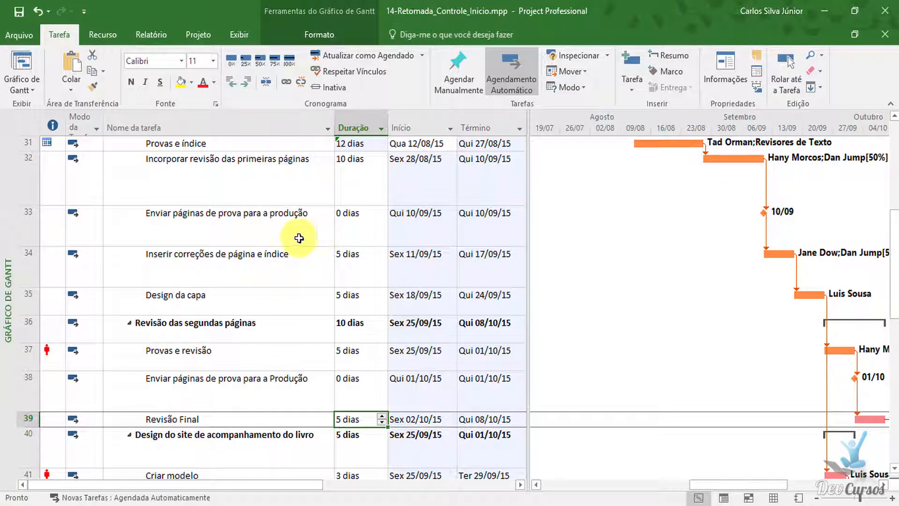
Step: Reduce the row heights of tasks 32, 33, 35, 36, 38, 40 and 42 in the task table
double_click(24, 287)
double_click(25, 301)
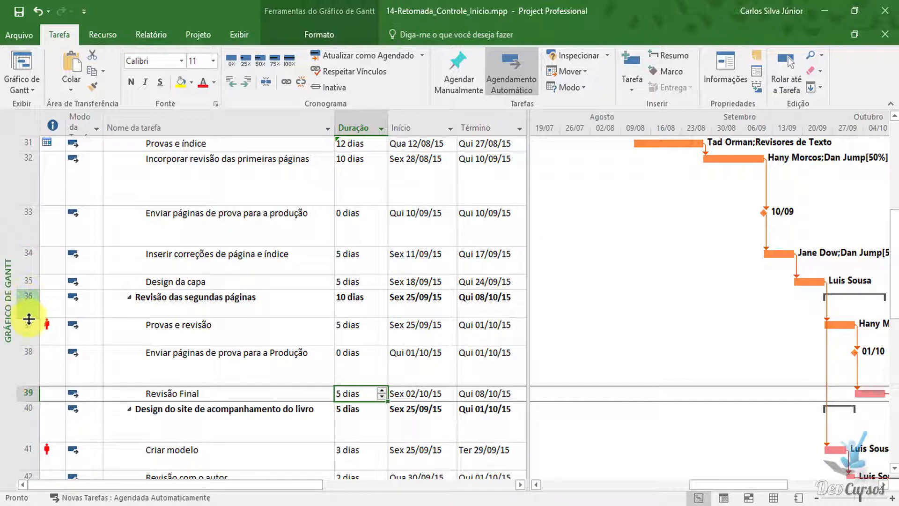
double_click(29, 318)
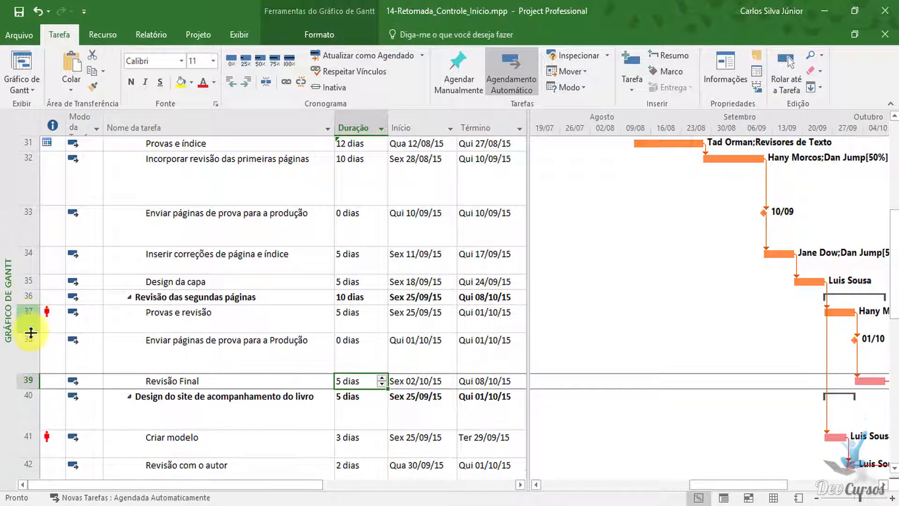
double_click(25, 374)
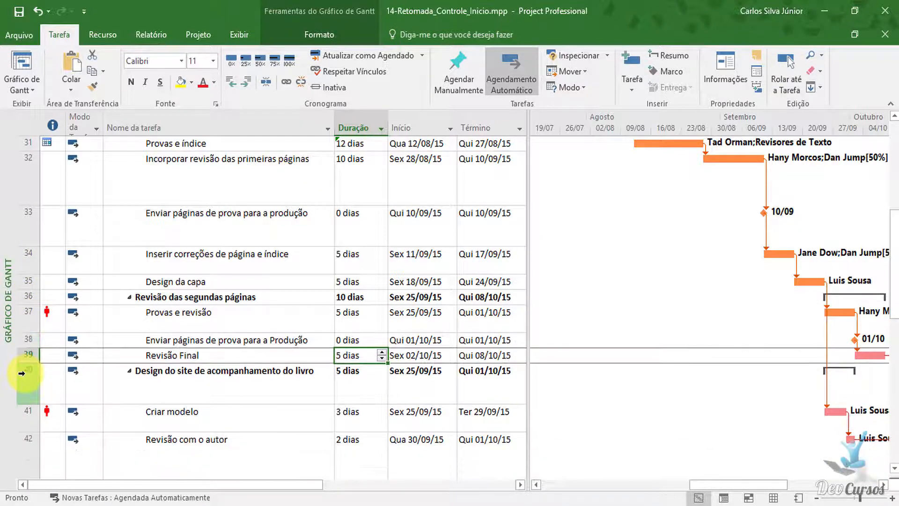
double_click(30, 246)
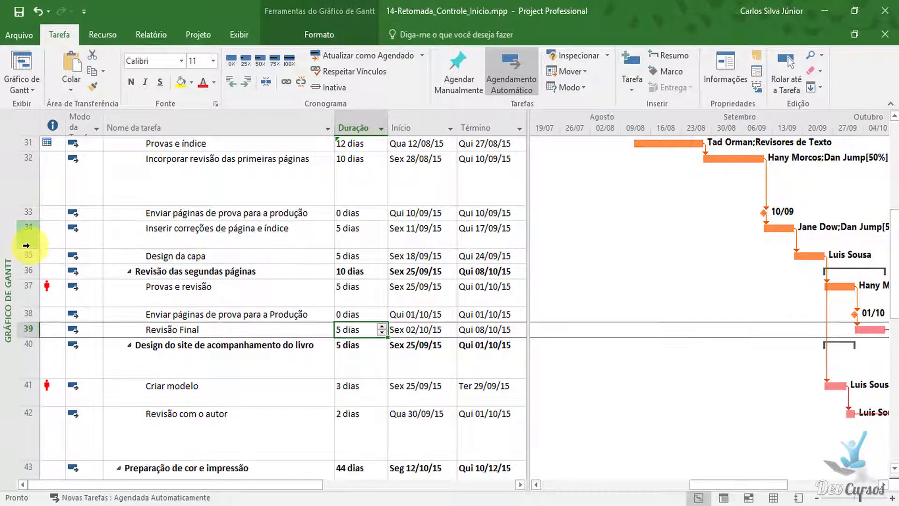
double_click(28, 206)
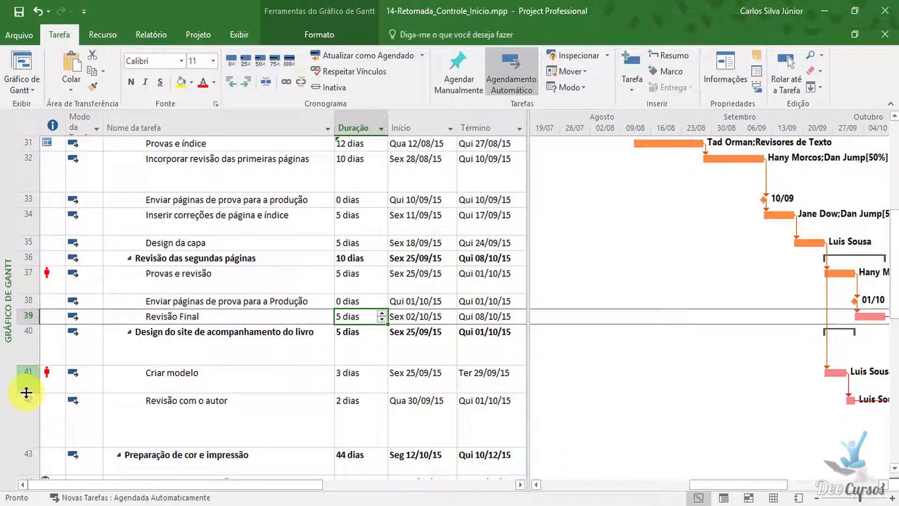
double_click(29, 365)
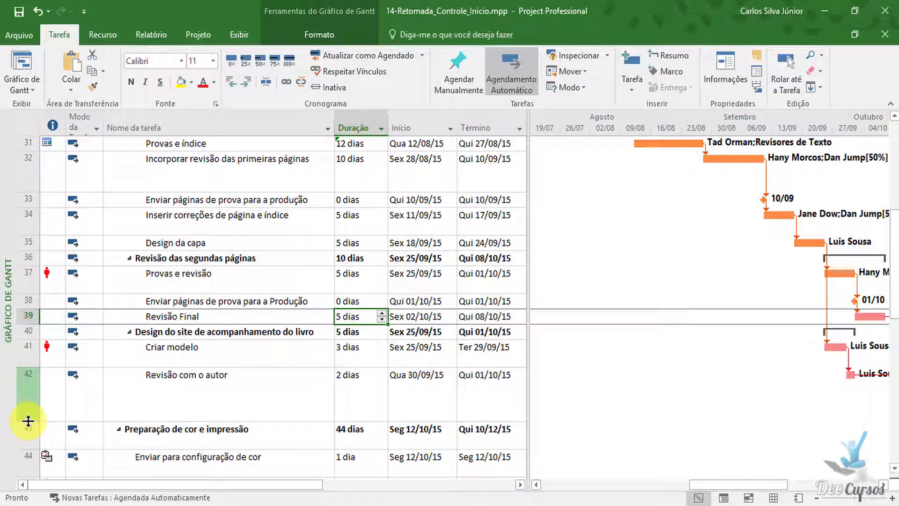
left_click_drag(28, 421, 36, 391)
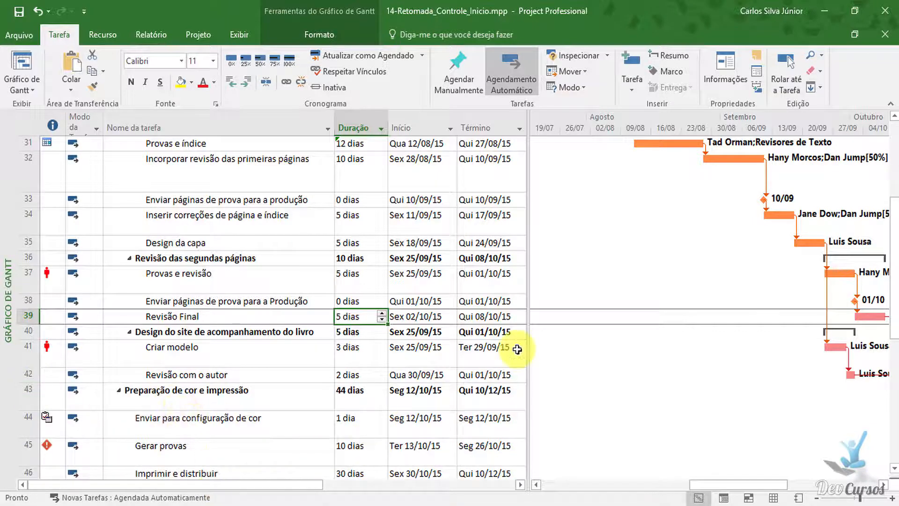
Step: Check the finish date (Término) of task 45, Gerar provas
left_click(351, 360)
key("Down")
key("Down")
key("Down")
key("Down")
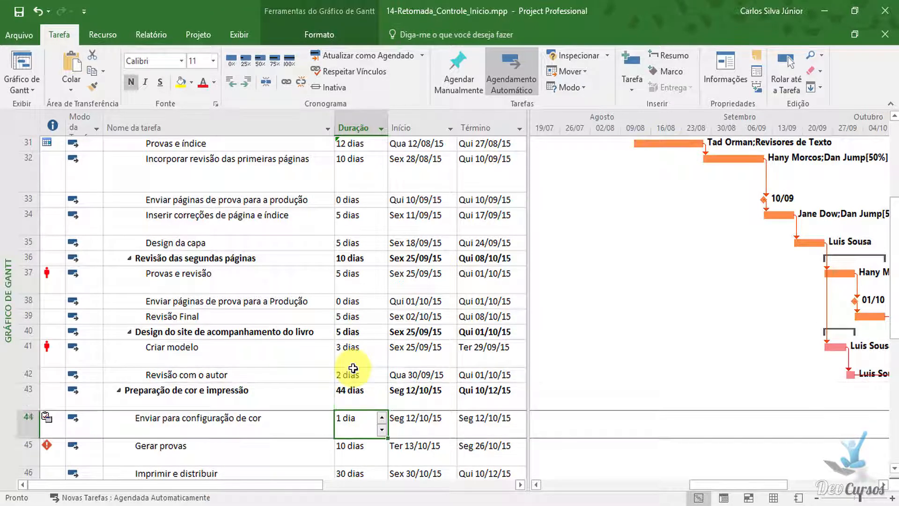
key("Right")
key("Right")
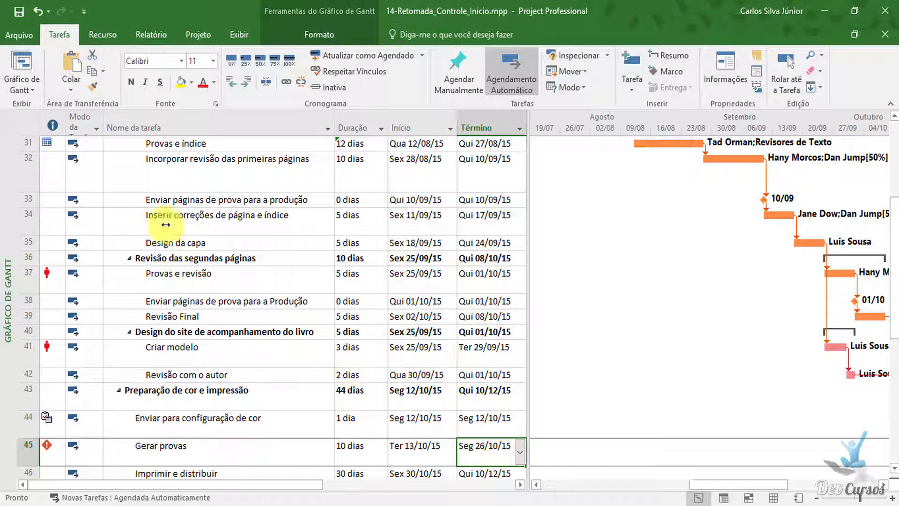
Step: Assign the full-time person from task 34 to task 32, Incorporar revisão das primeiras páginas, reducing its duration but keeping the same amount of work
left_click(204, 174)
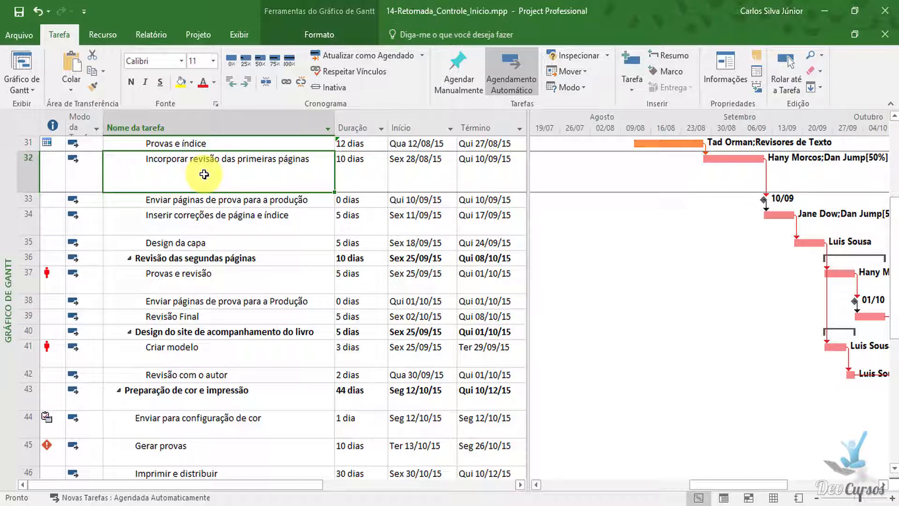
left_click(113, 33)
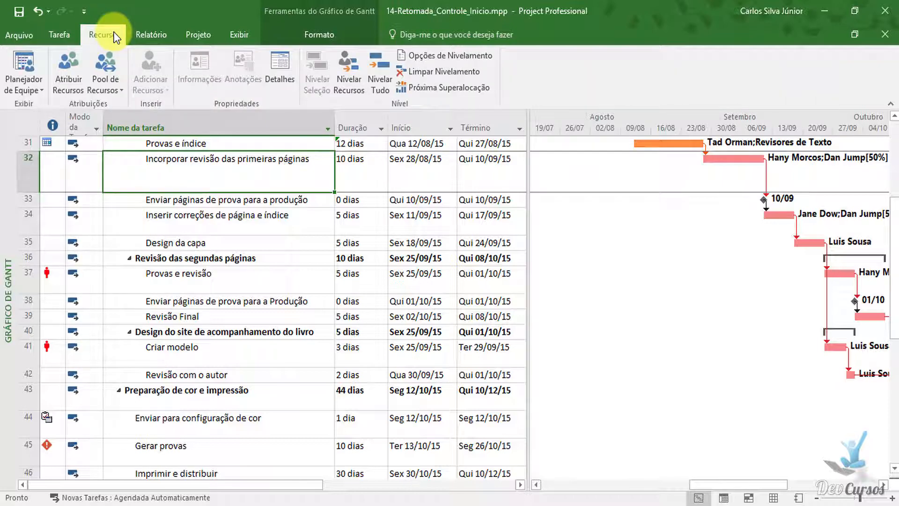
left_click(74, 78)
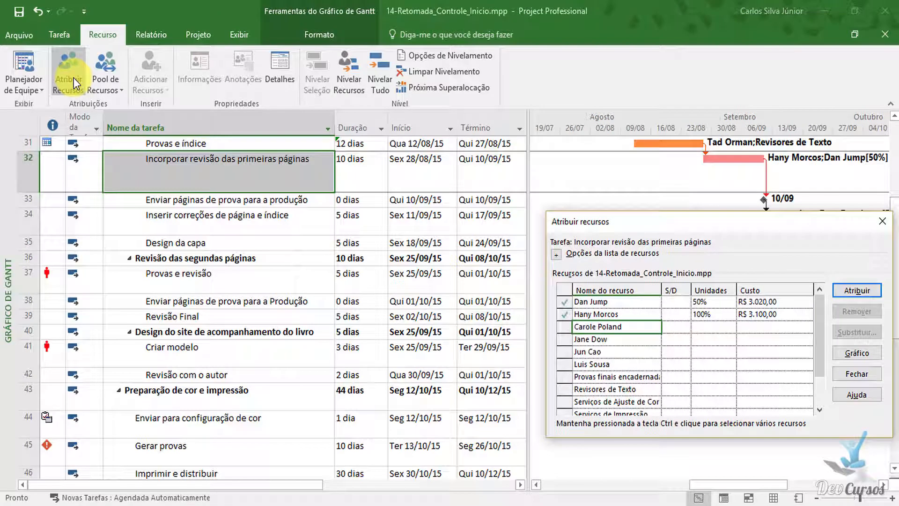
left_click(581, 339)
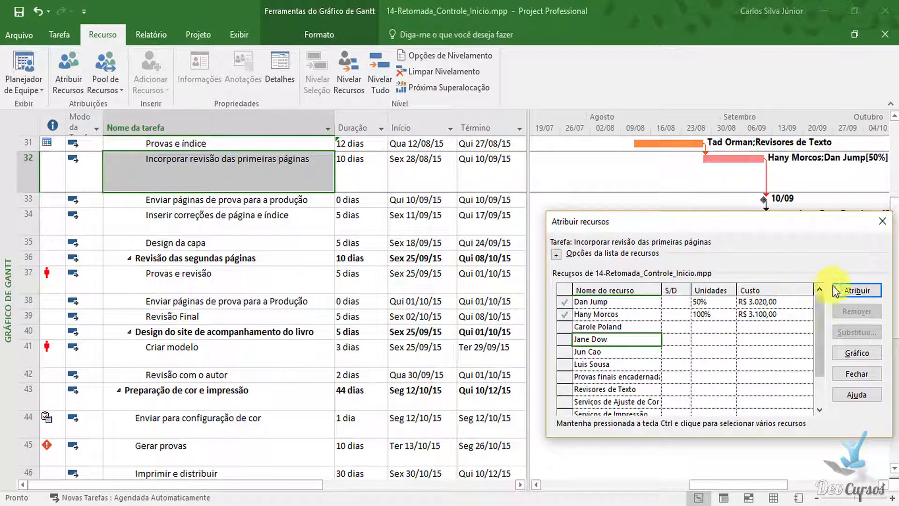
left_click(847, 291)
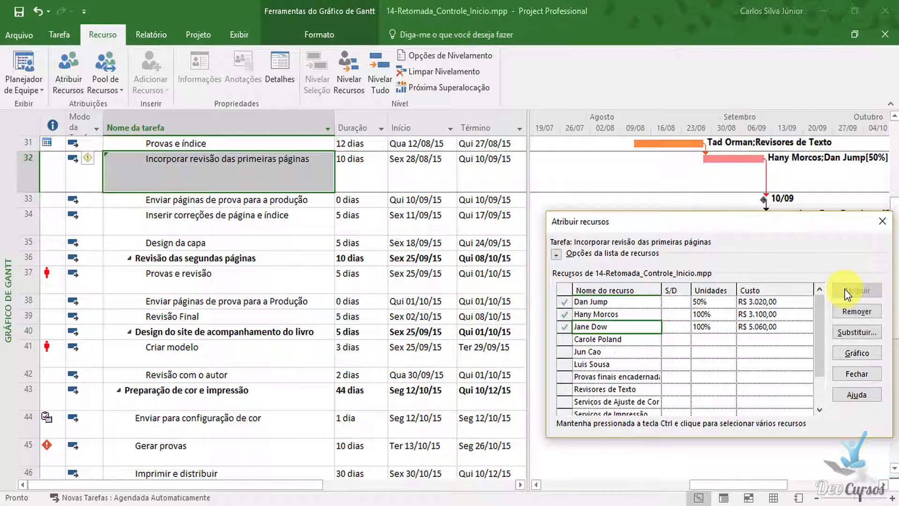
left_click(843, 375)
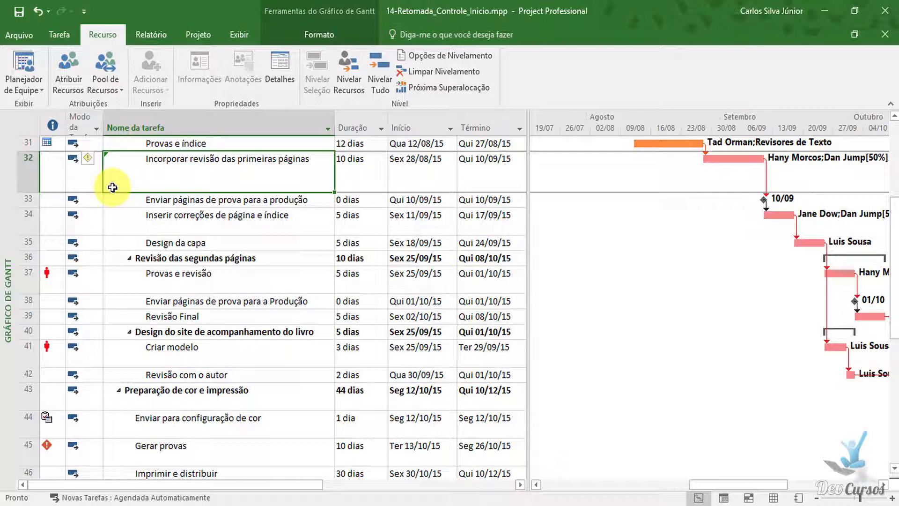
left_click(97, 161)
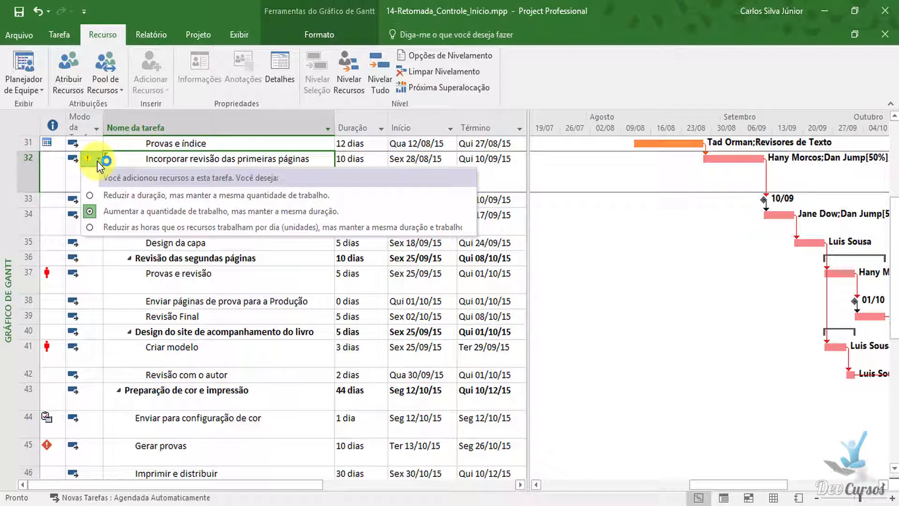
left_click(137, 195)
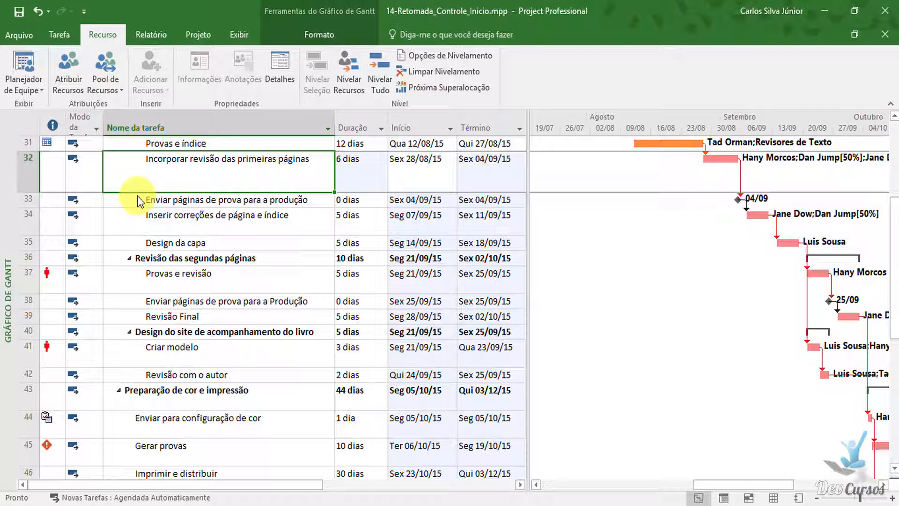
Step: Follow the rescheduled tasks down from task 32 and check the new finish date of task 45, Gerar provas
key("Tab")
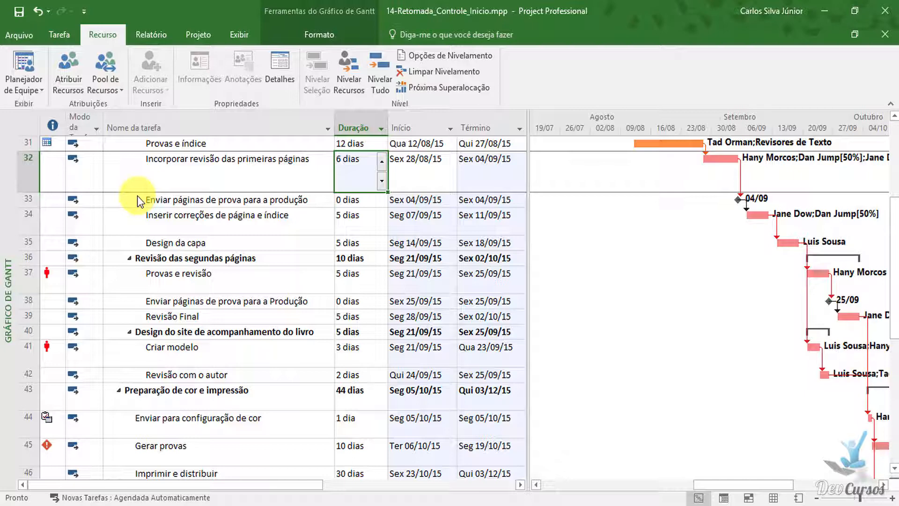
key("Down")
key("Down")
key("Down")
key("Down")
key("Down")
key("Down")
key("Down")
key("Down")
key("Down")
key("Down")
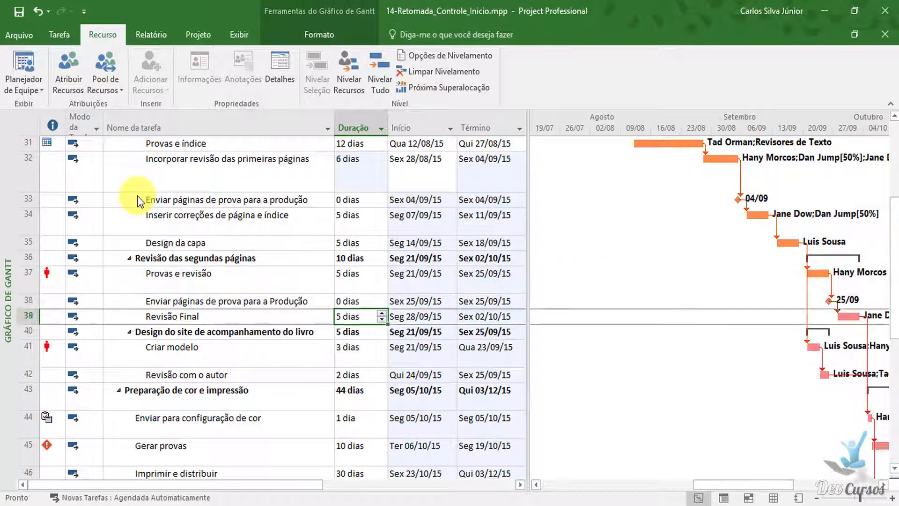
key("Down")
key("Down")
key("Down")
key("Right")
key("Right")
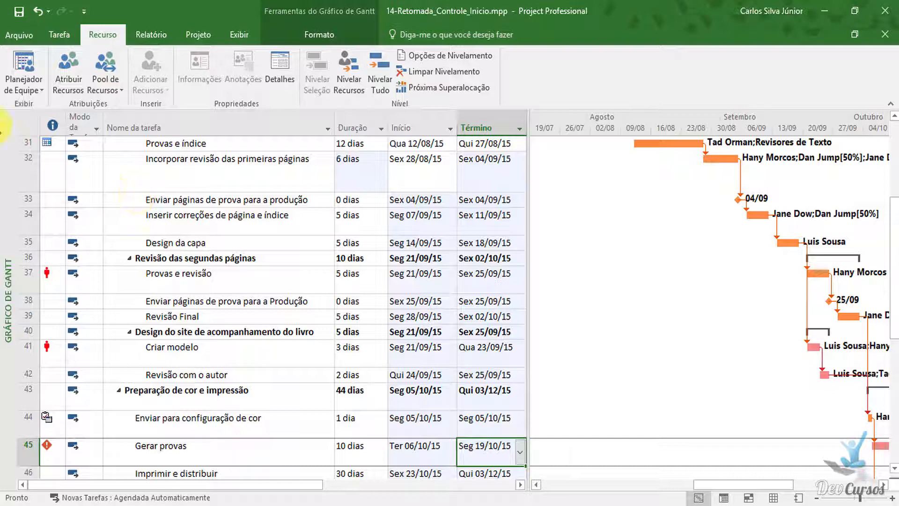
Step: Examine the bar details of task 34, Inserir correções de página e índice, in the Gantt chart
left_click(172, 215)
mouse_move(766, 215)
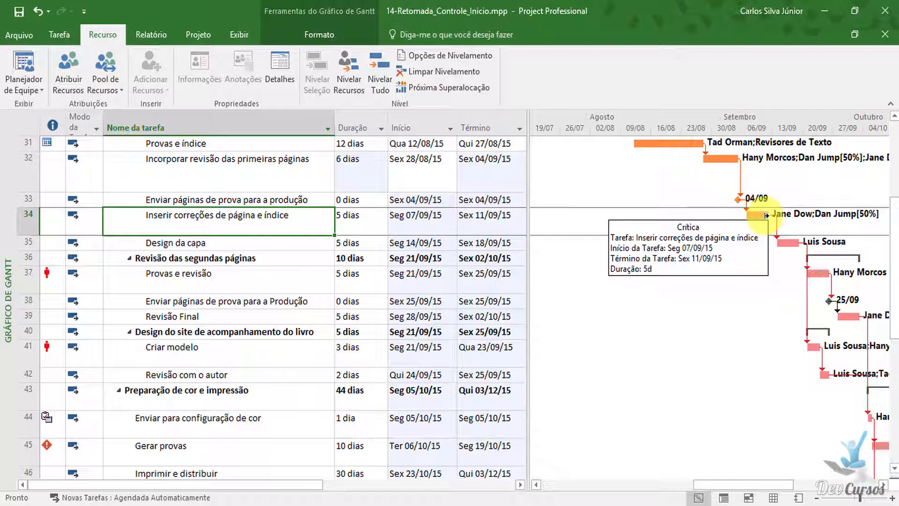
key("Down")
key("Up")
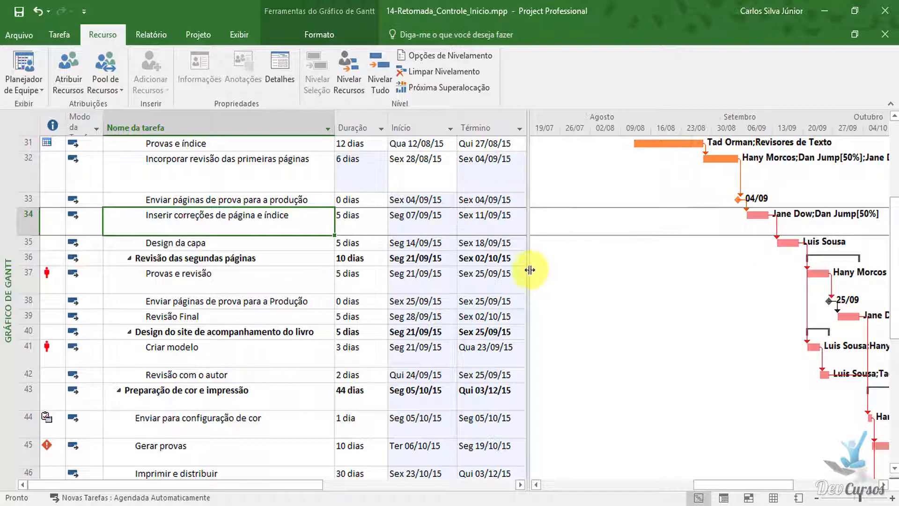
Step: Widen the task table over the Gantt chart and hide the Término da linha de base column
left_click_drag(528, 267, 611, 246)
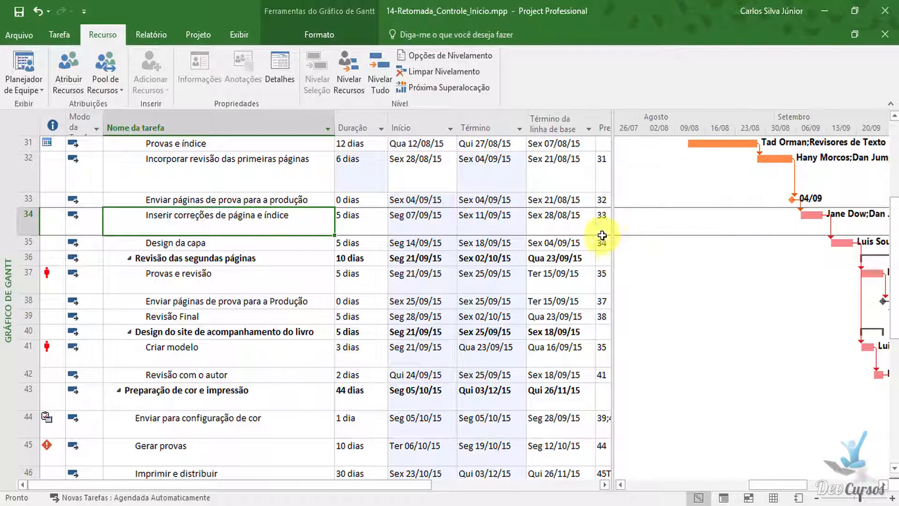
left_click(553, 126)
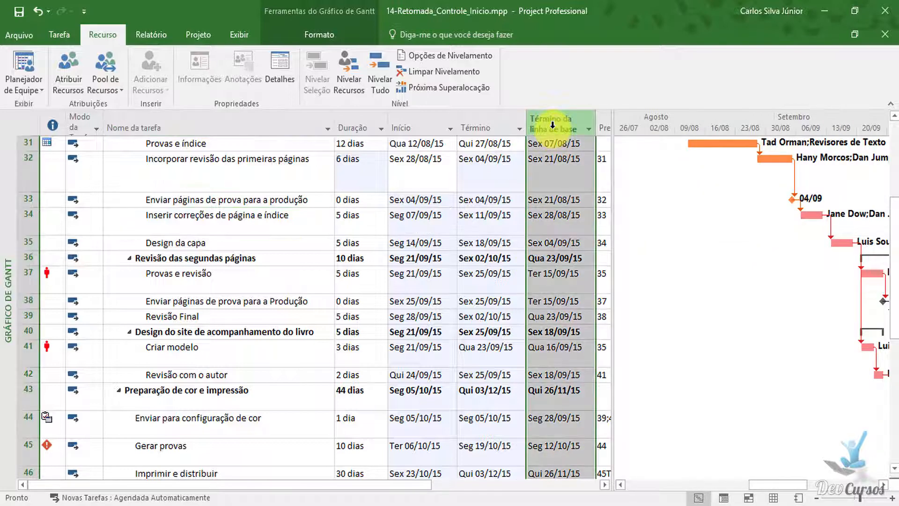
right_click(553, 124)
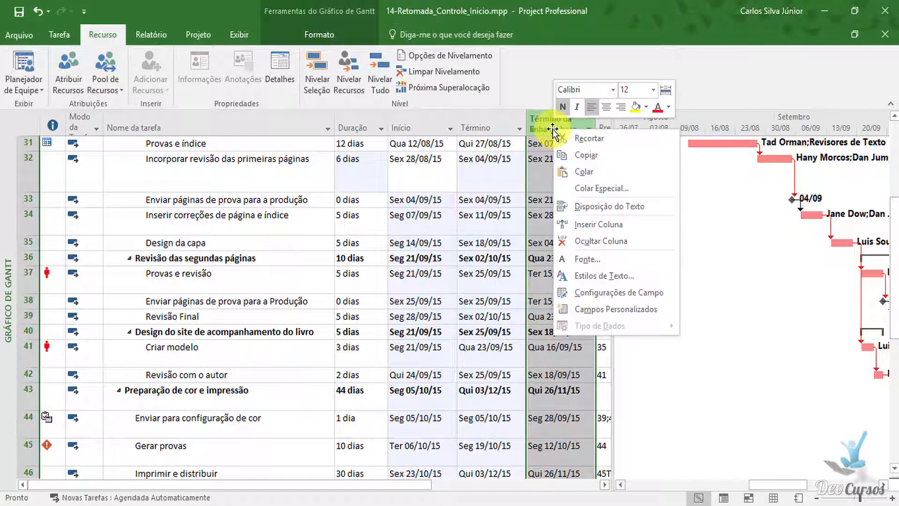
left_click(579, 238)
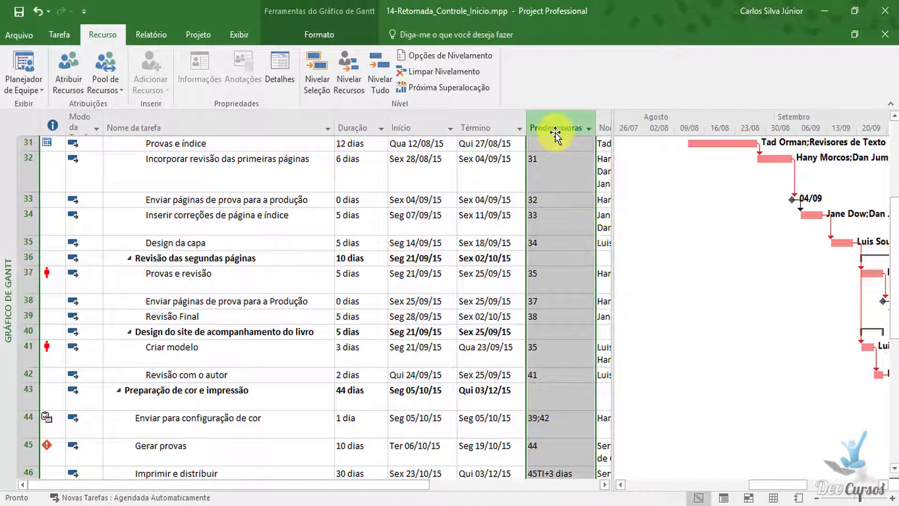
Step: Widen the task table and compare the resources assigned to task 34, Inserir correções de página e índice, and task 35, Design da capa
left_click_drag(613, 215, 684, 208)
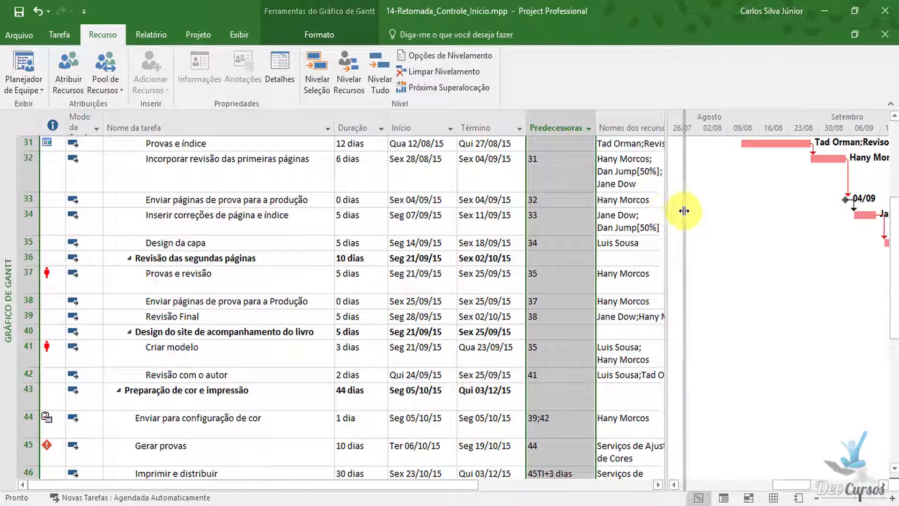
left_click(637, 228)
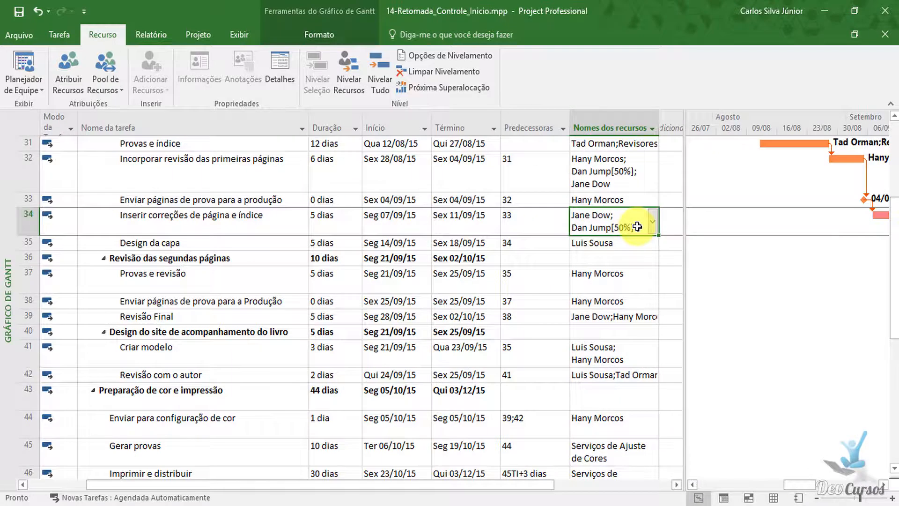
key("Down")
key("Up")
key("Down")
key("Up")
key("Down")
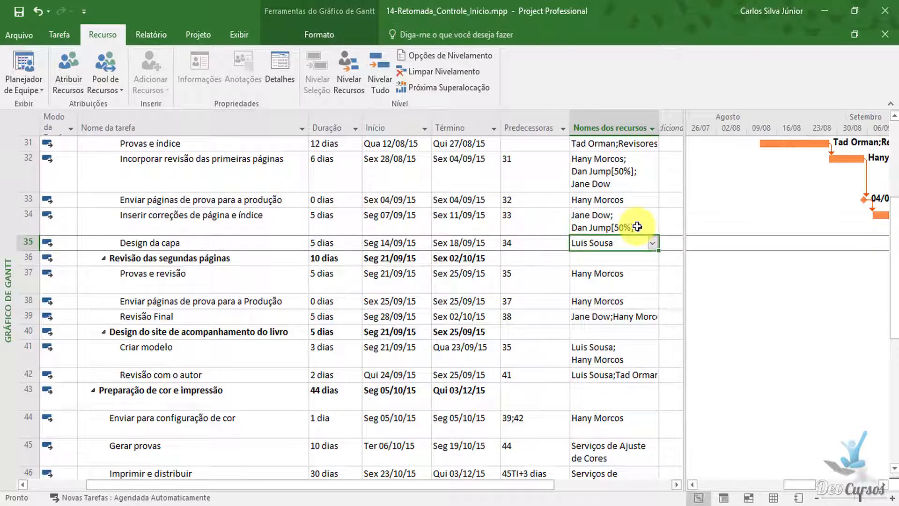
key("Up")
key("Down")
key("Up")
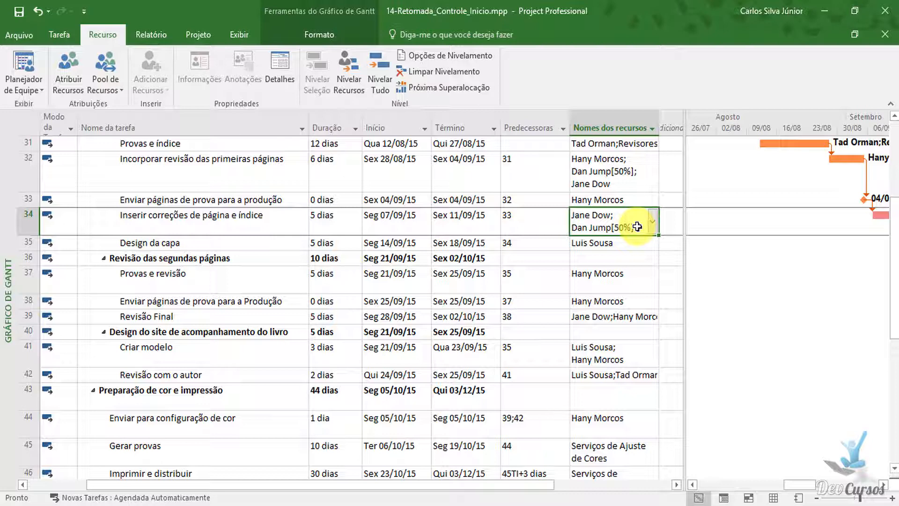
key("Down")
key("Up")
key("Down")
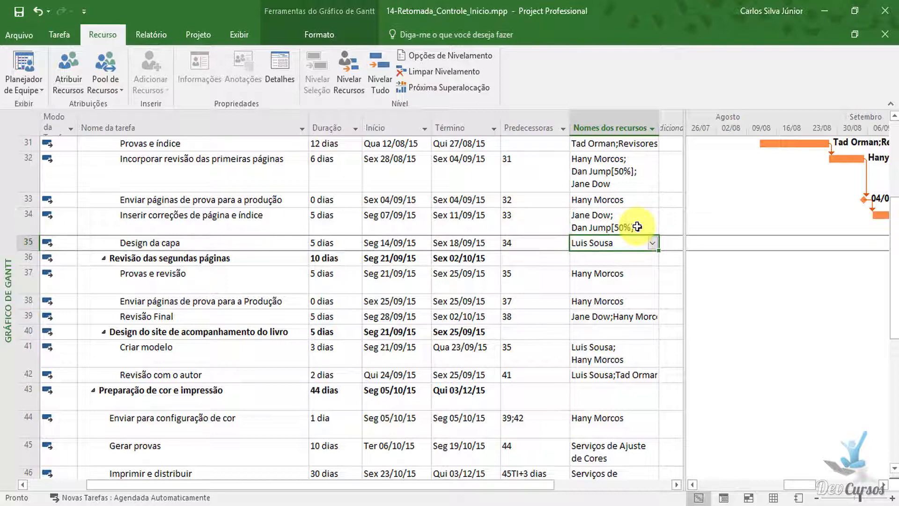
key("Up")
key("Down")
key("Up")
key("Left")
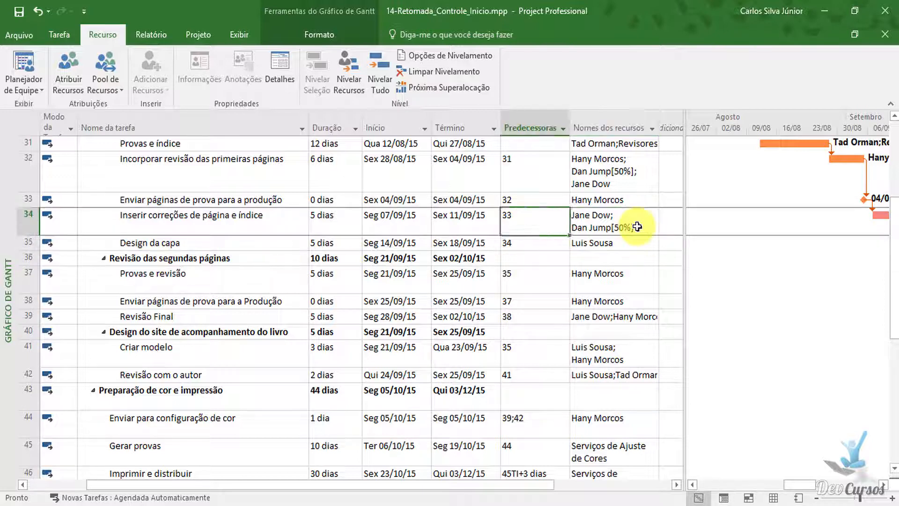
key("Left")
key("Right")
key("Right")
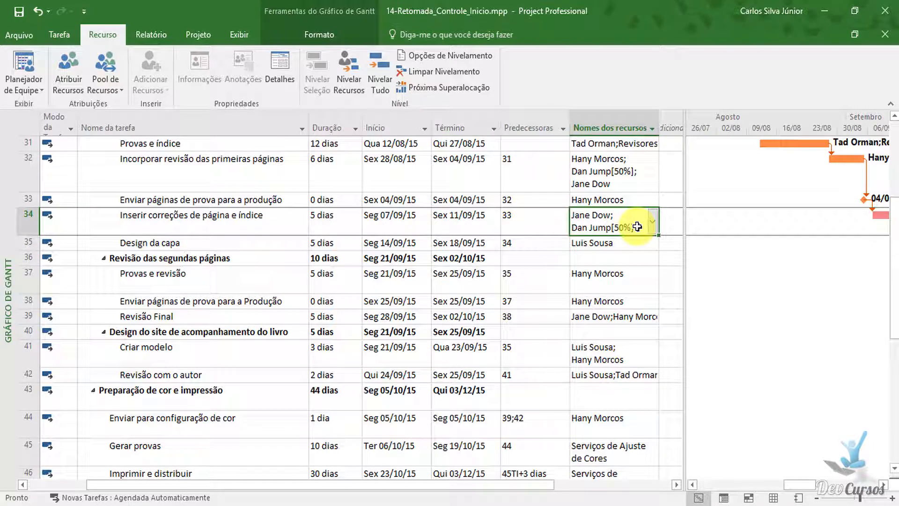
Step: Examine the row of task 35, Design da capa, from its indicators through to its finish date
key("Down")
key("Left")
key("Left")
key("Left")
key("Left")
key("Left")
key("Left")
key("Left")
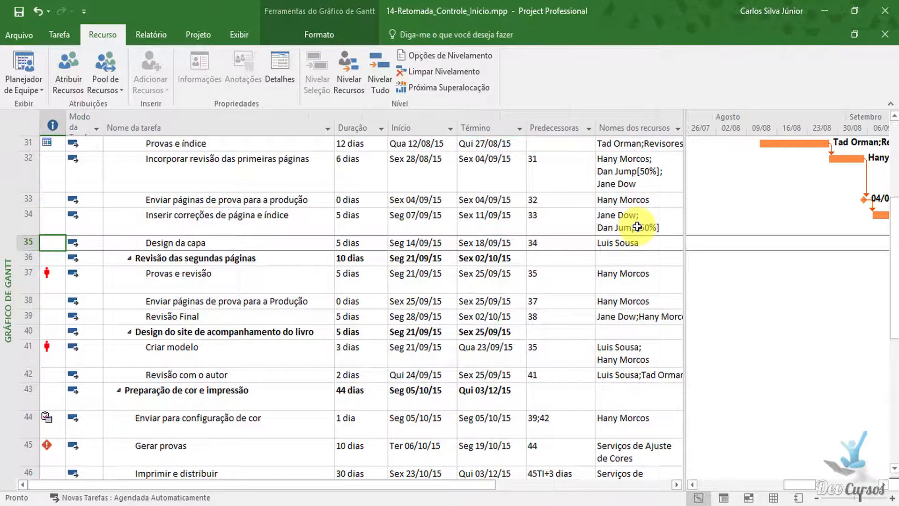
key("Right")
key("Right")
key("Right")
key("Right")
key("Right")
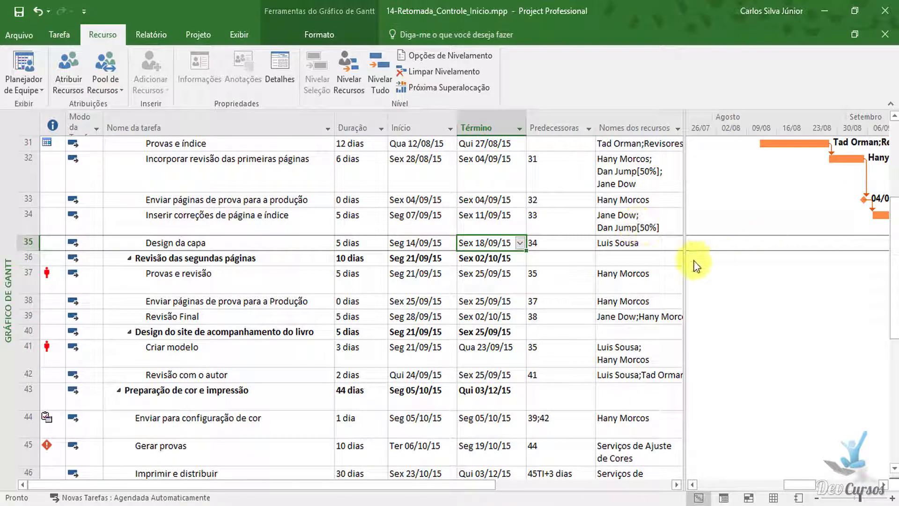
Step: Narrow the task table and set the predecessor of task 35, Design da capa, to 34II so both tasks start together
left_click_drag(686, 265, 574, 267)
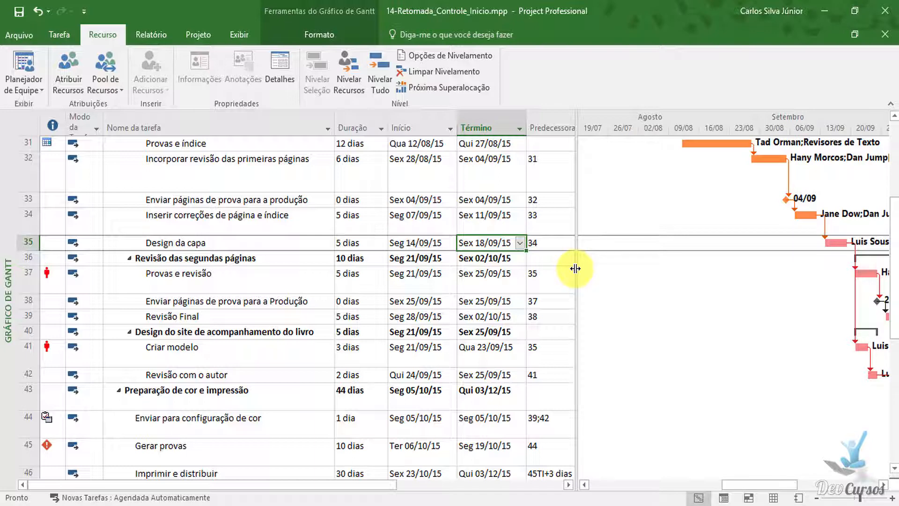
left_click(549, 244)
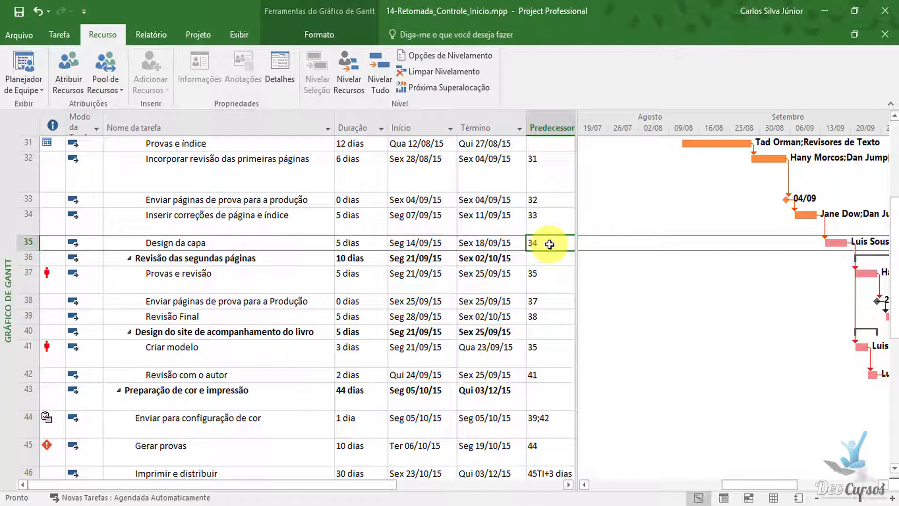
type("3")
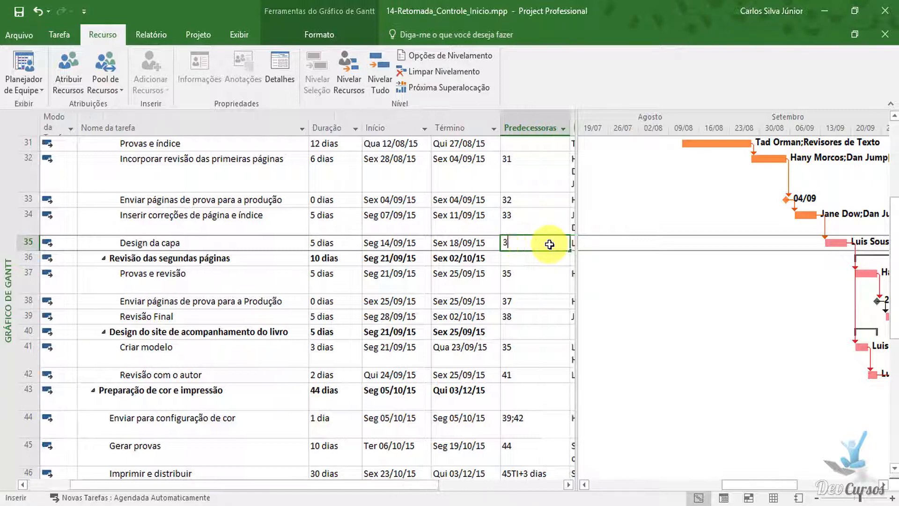
type("4II")
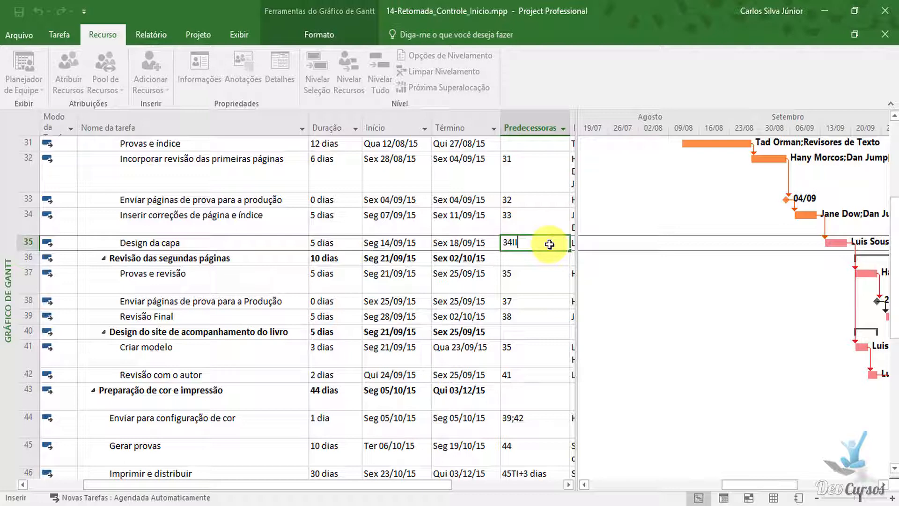
key("Return")
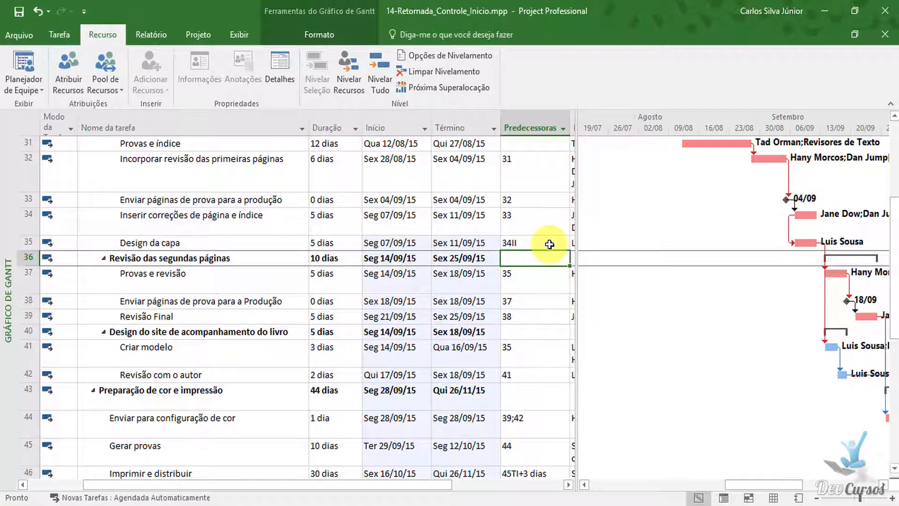
Step: Compare the start and finish dates of task 35, Design da capa, with those of task 34
left_click(549, 244)
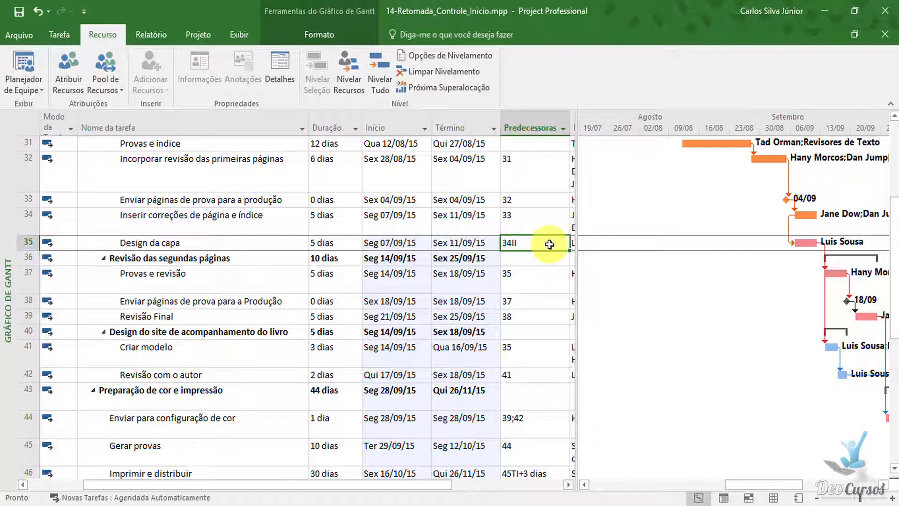
key("Left")
key("Left")
key("Up")
key("Down")
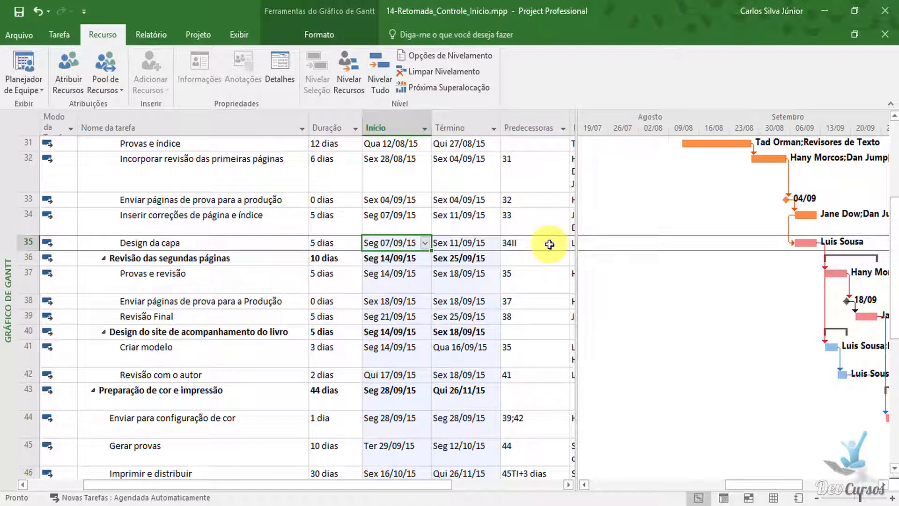
key("Right")
key("Left")
key("Right")
key("Left")
key("Right")
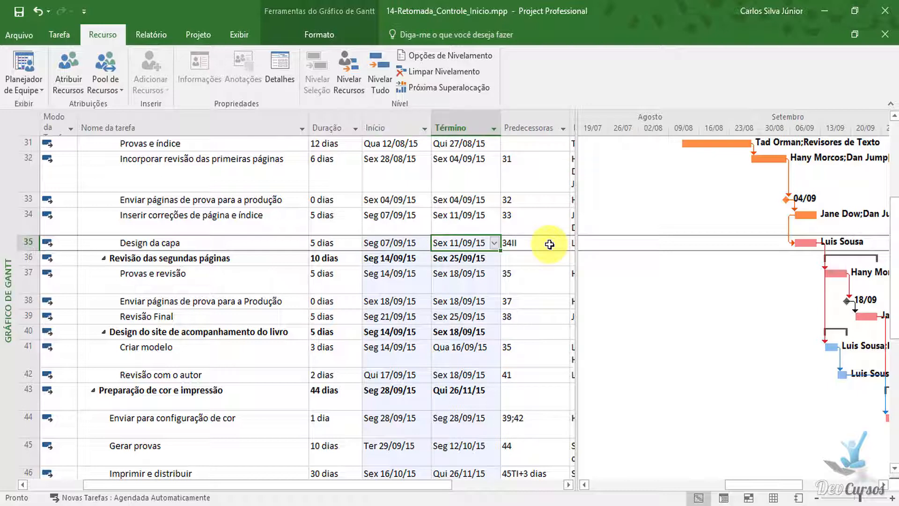
key("Left")
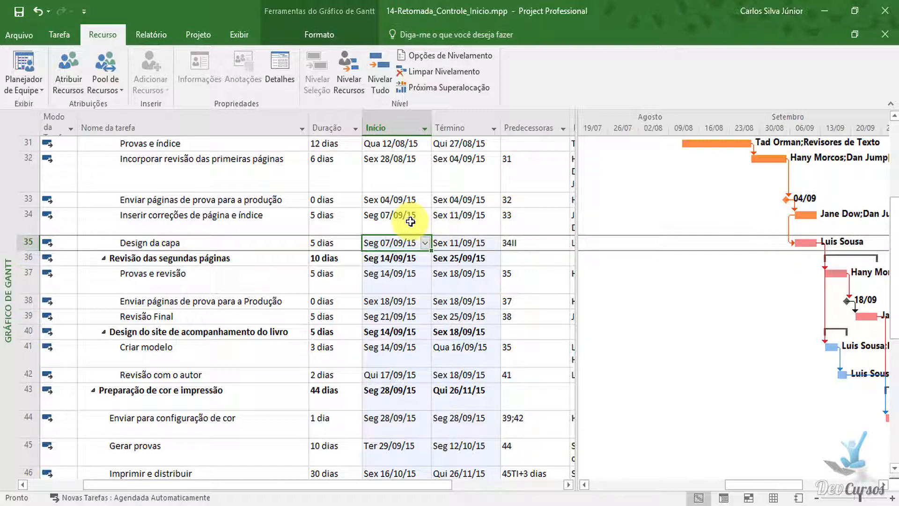
Step: Follow the rescheduled start dates down to task 45, Gerar provas, and check its finish date and deadline indicator
key("Down")
key("Down")
key("Down")
key("Down")
key("Down")
key("Down")
key("Down")
key("Down")
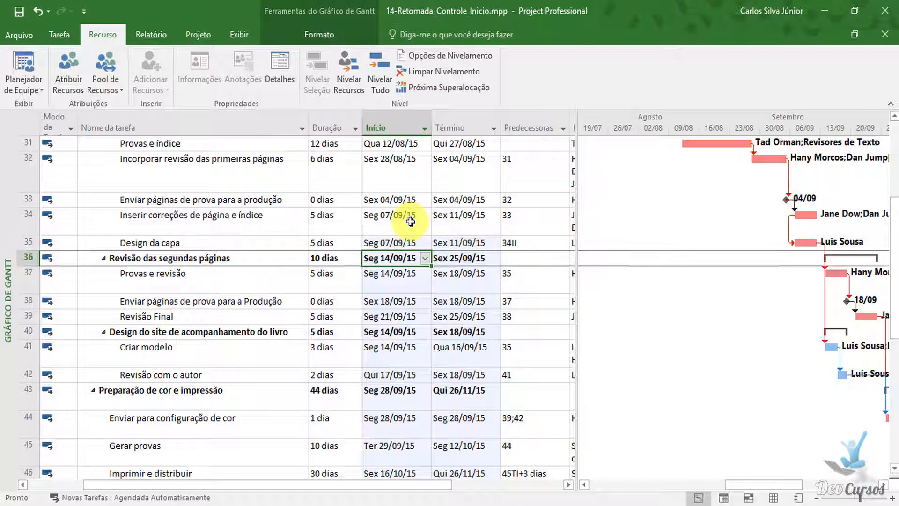
key("Down")
key("Down")
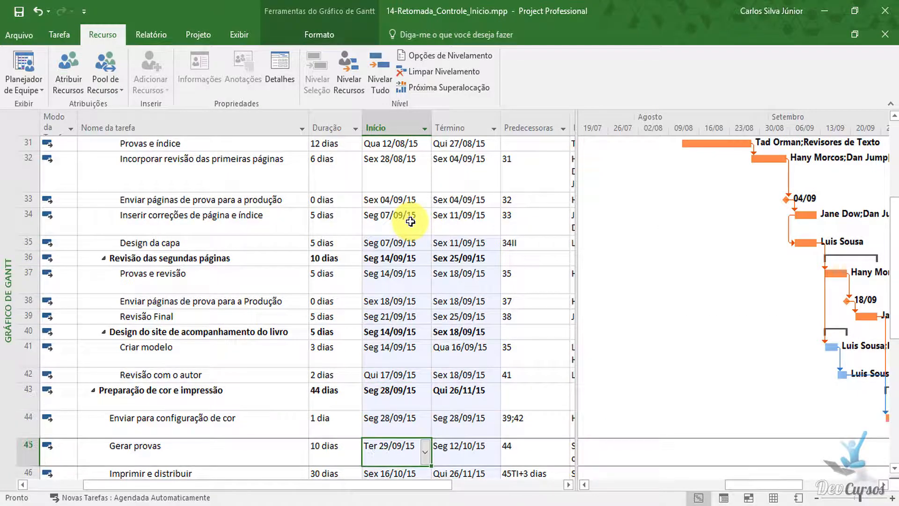
key("Right")
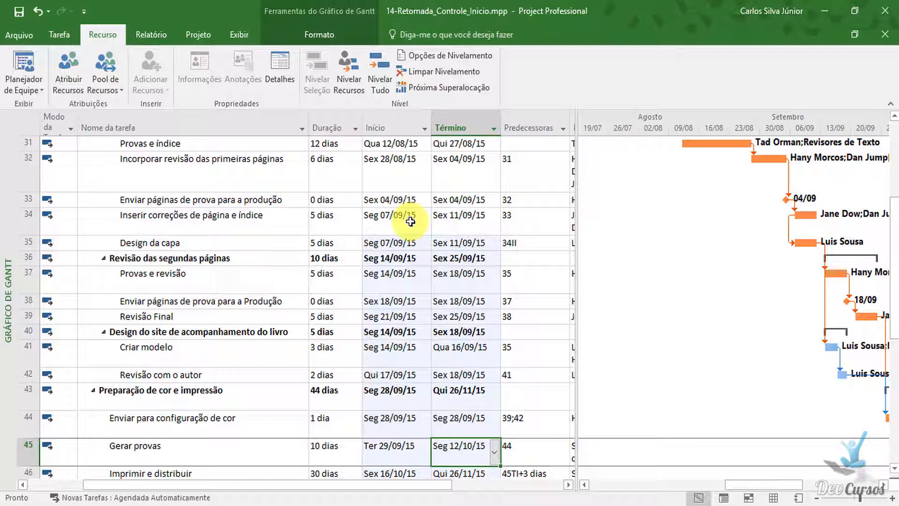
key("Left")
key("Left")
key("Left")
key("Left")
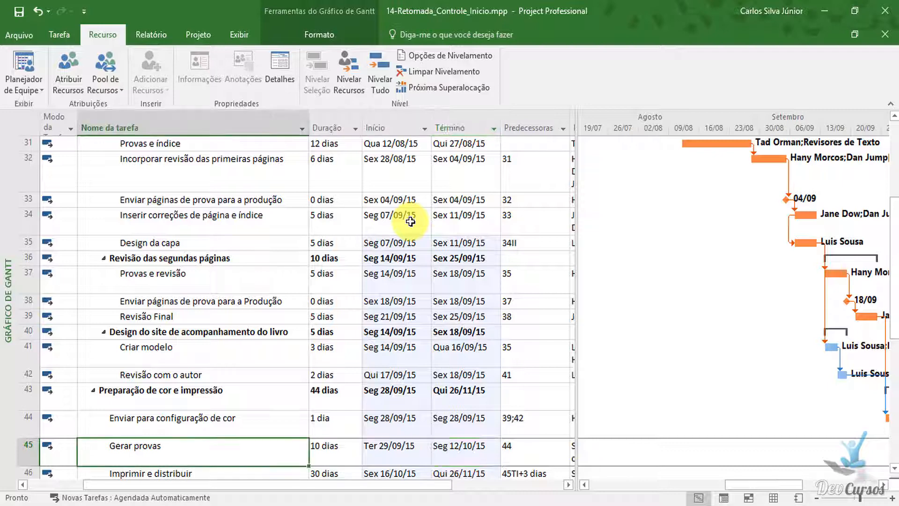
key("Left")
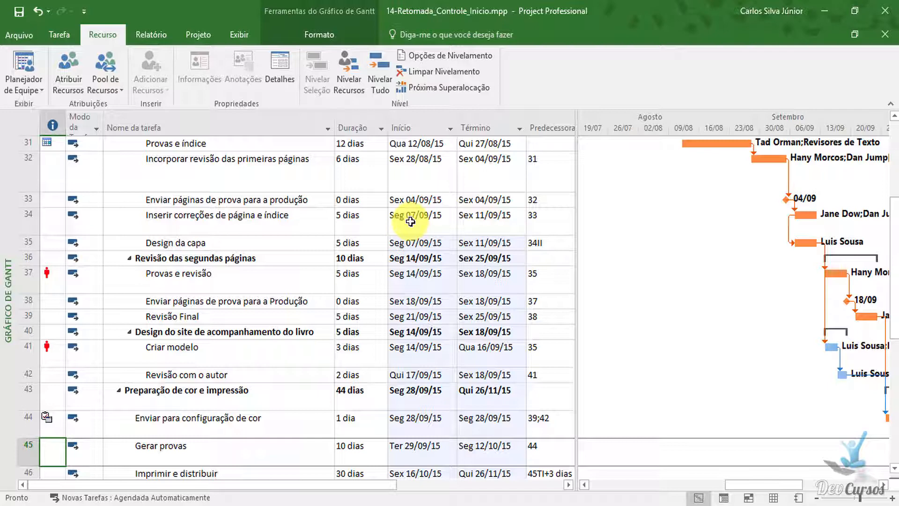
Step: Remove the task path highlighting and turn off the critical tasks formatting in the Gantt chart
left_click(310, 39)
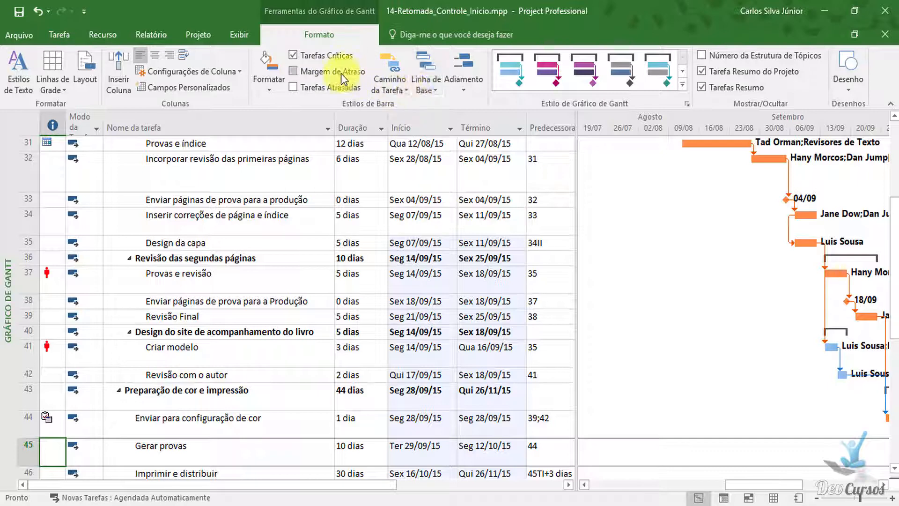
left_click(391, 93)
left_click(395, 187)
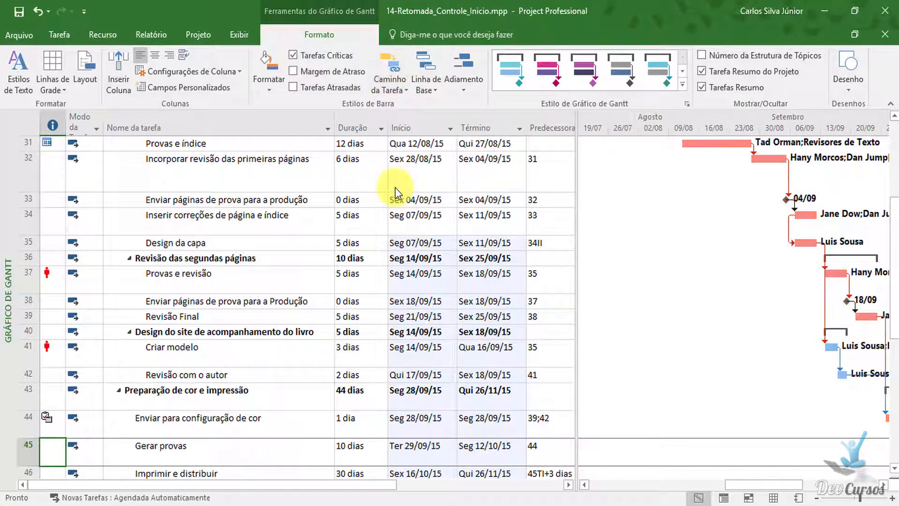
left_click(294, 58)
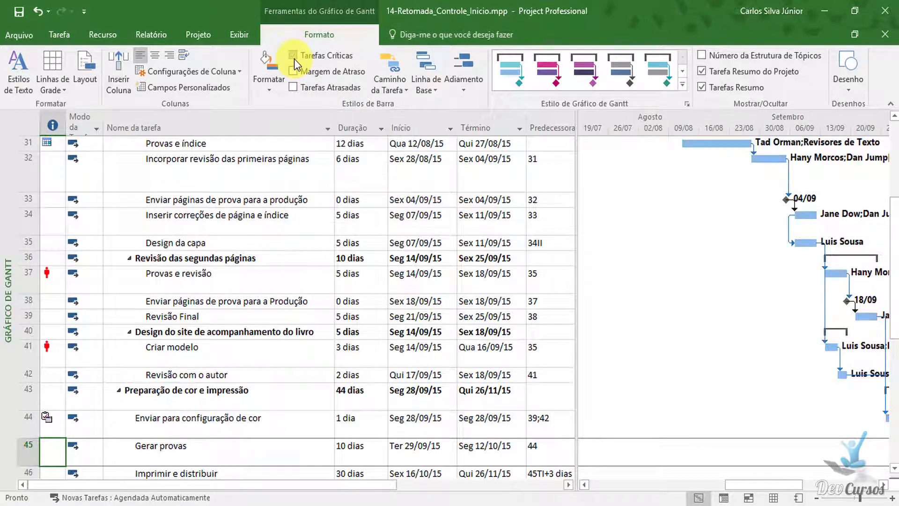
left_click(263, 164)
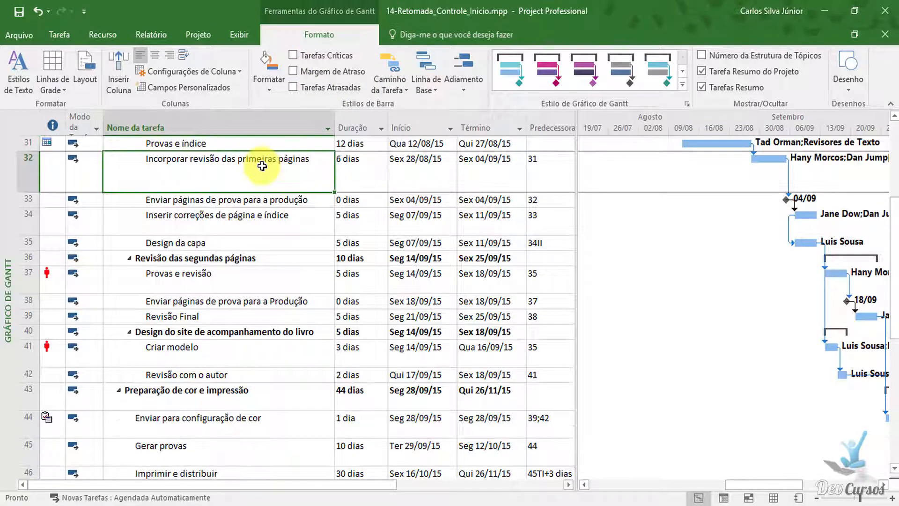
scroll(262, 165, "up", 5)
left_click(270, 164)
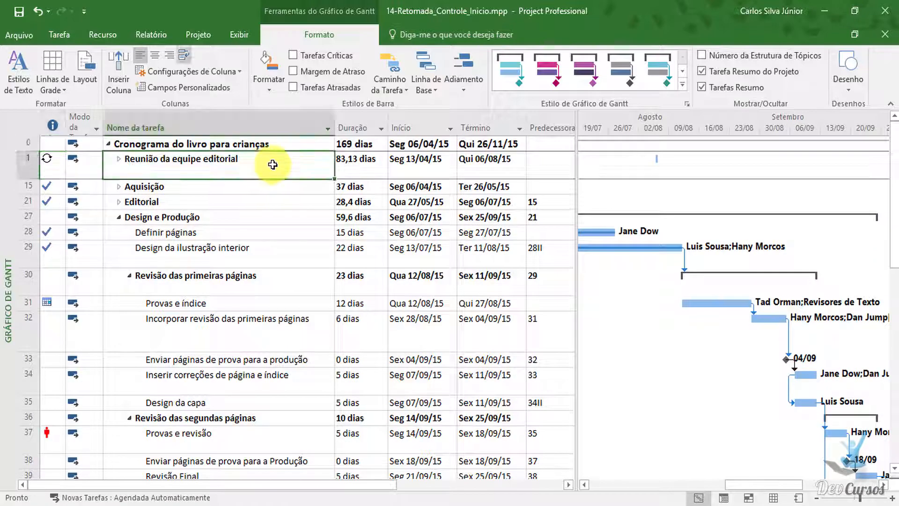